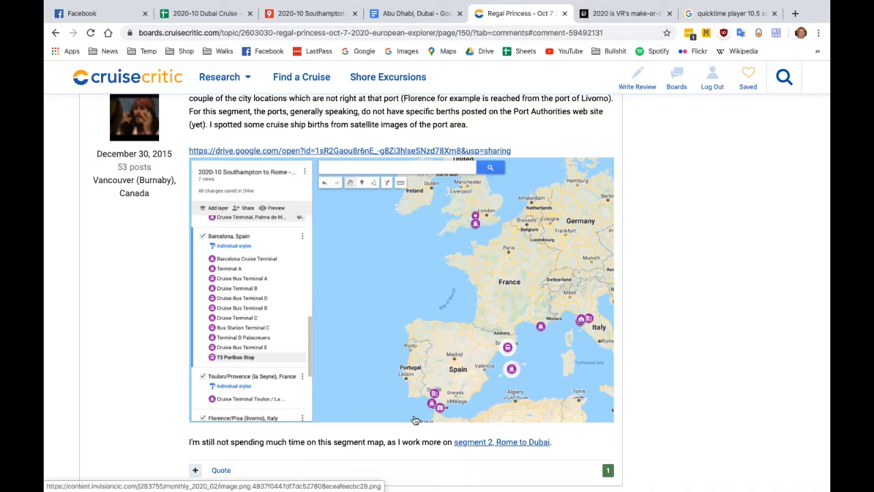
Open the linked map for segment 2, Rome to Dubai, and look over the places marked around Dubai
click(497, 447)
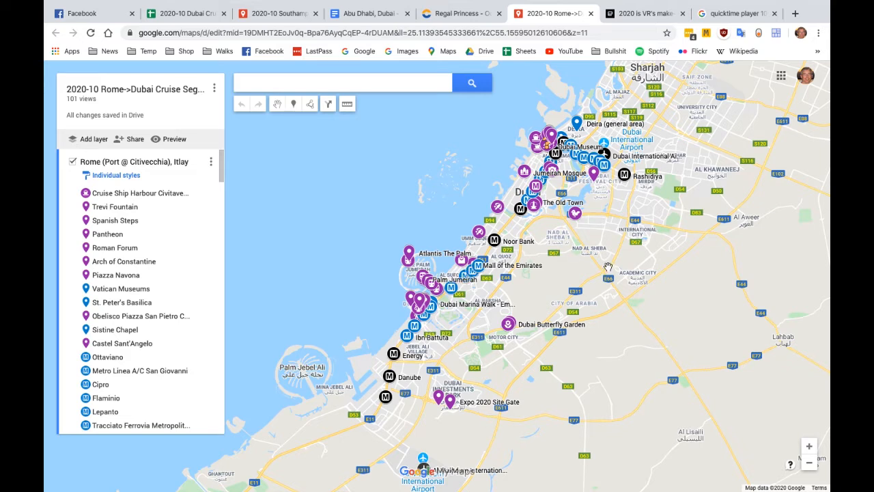
click(810, 447)
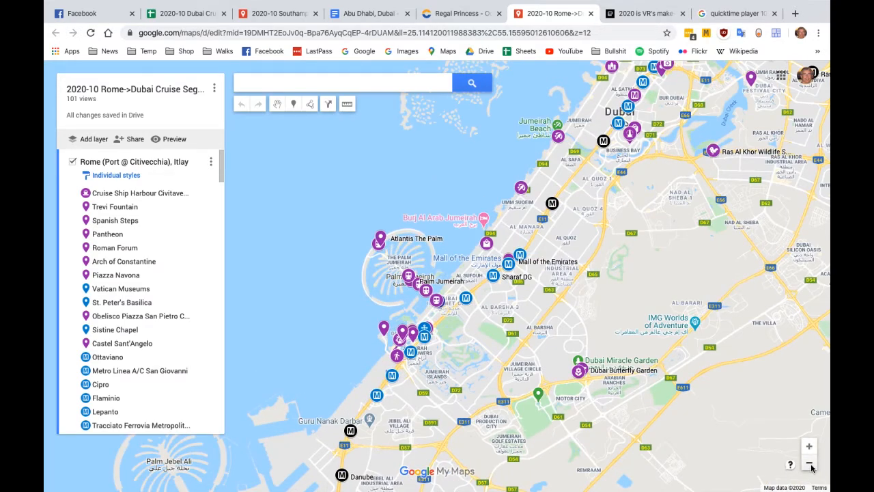
click(810, 464)
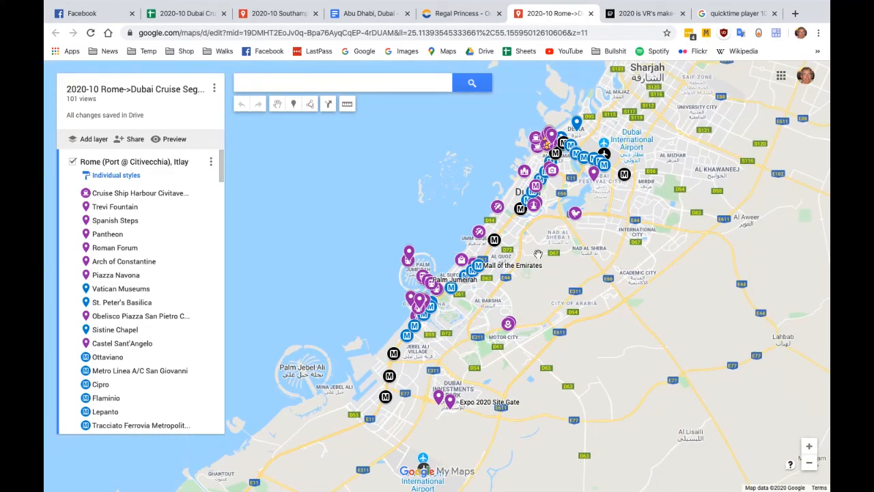
scroll(538, 254, up, 2)
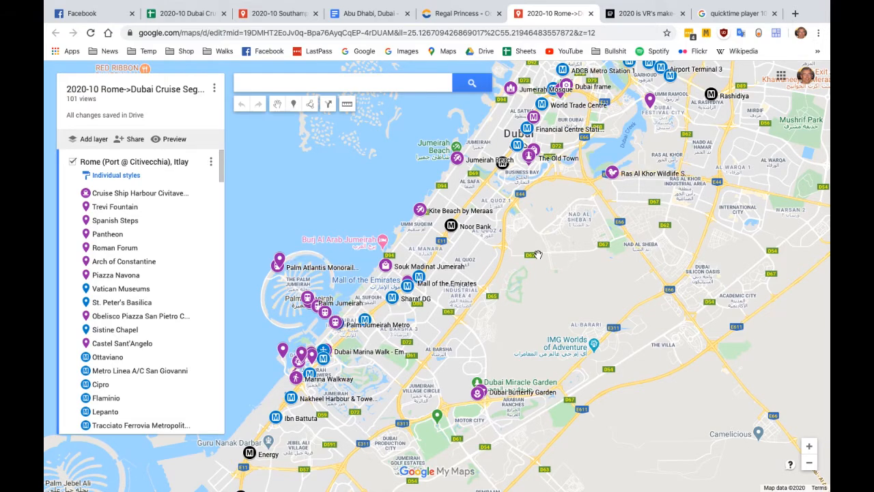
scroll(538, 254, down, 2)
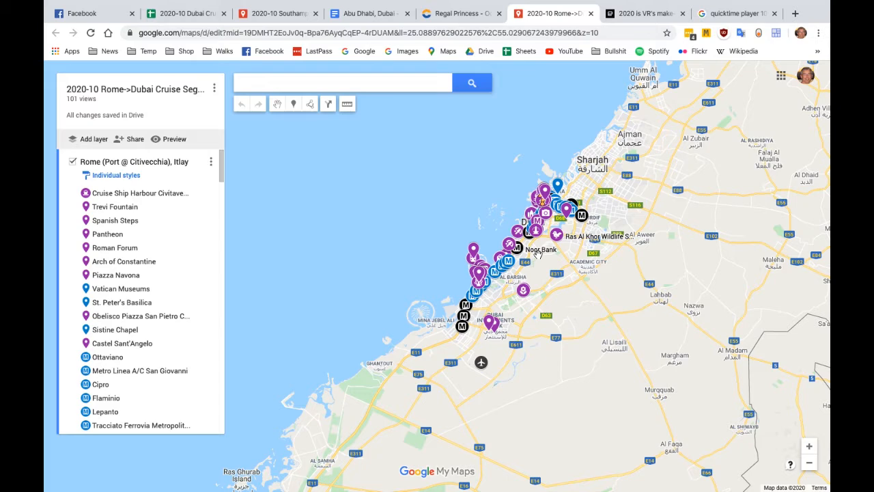
scroll(538, 252, up, 1)
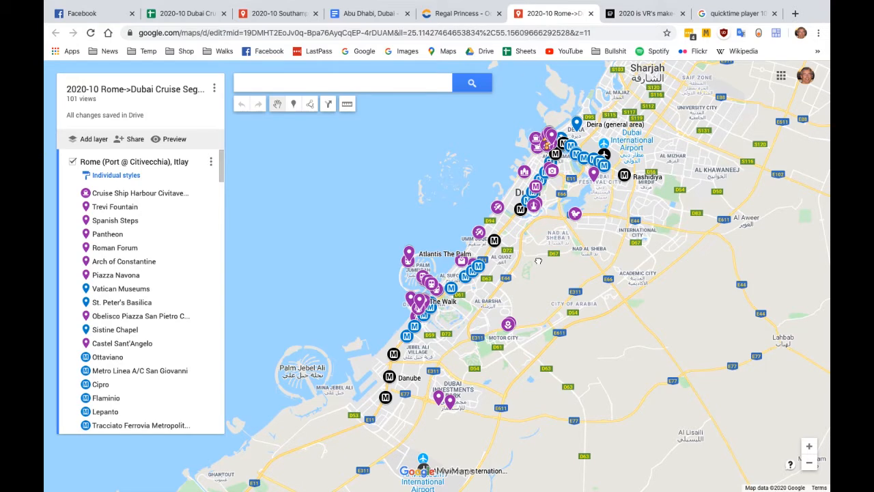
drag(538, 261, 519, 263)
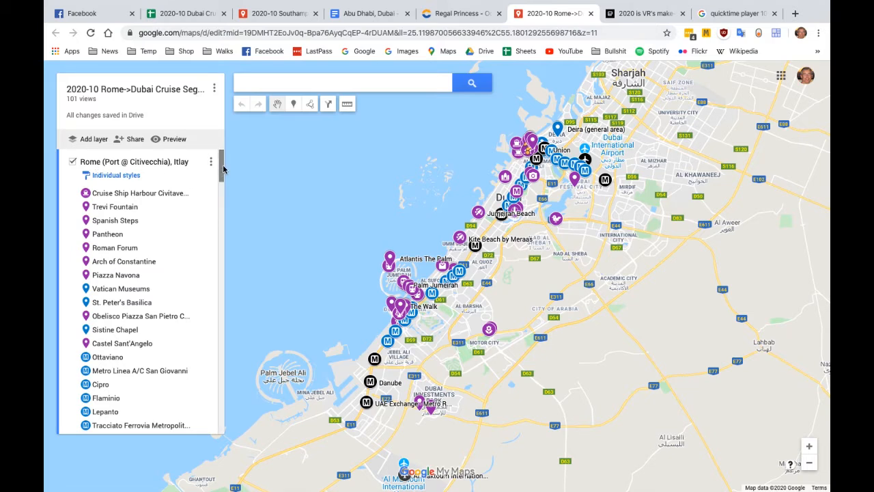
Find the Dubai layer, then hide and show it again to check which markers belong to it
scroll(223, 170, down, 1)
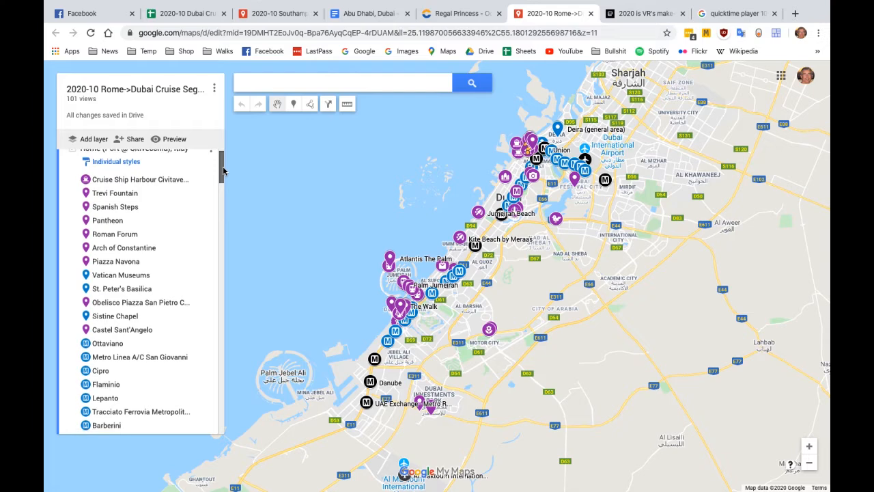
drag(222, 169, 220, 300)
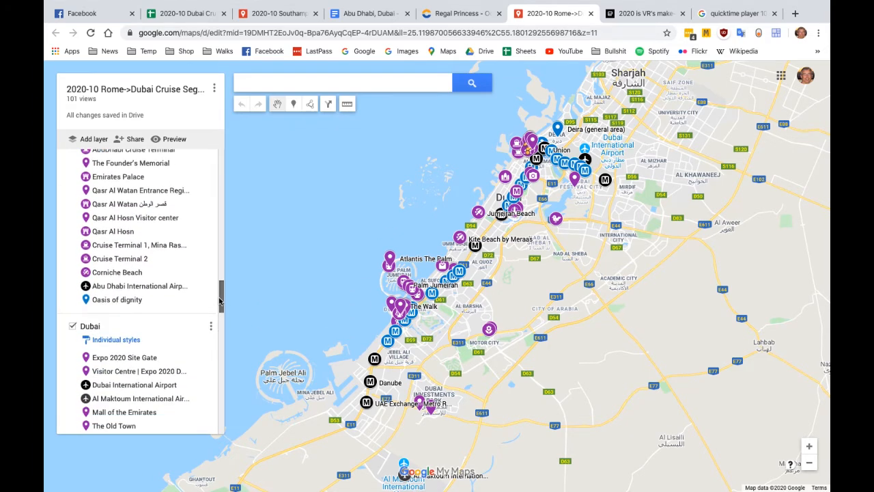
drag(220, 300, 219, 313)
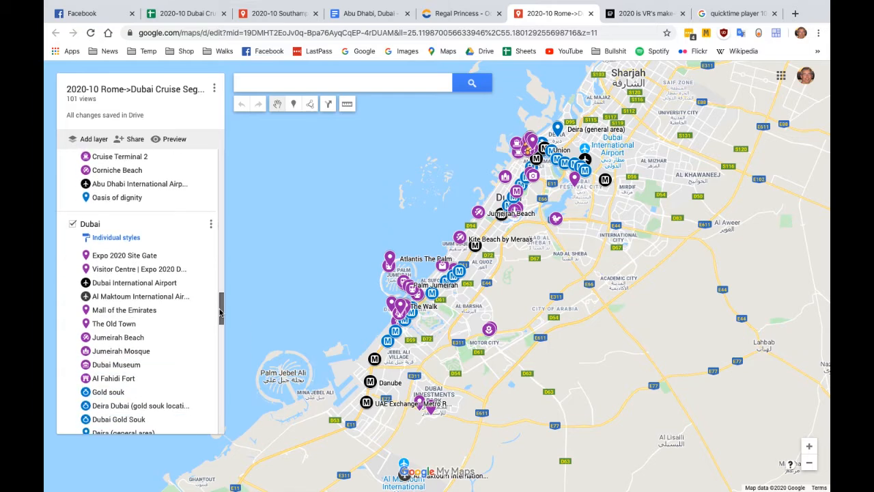
click(73, 225)
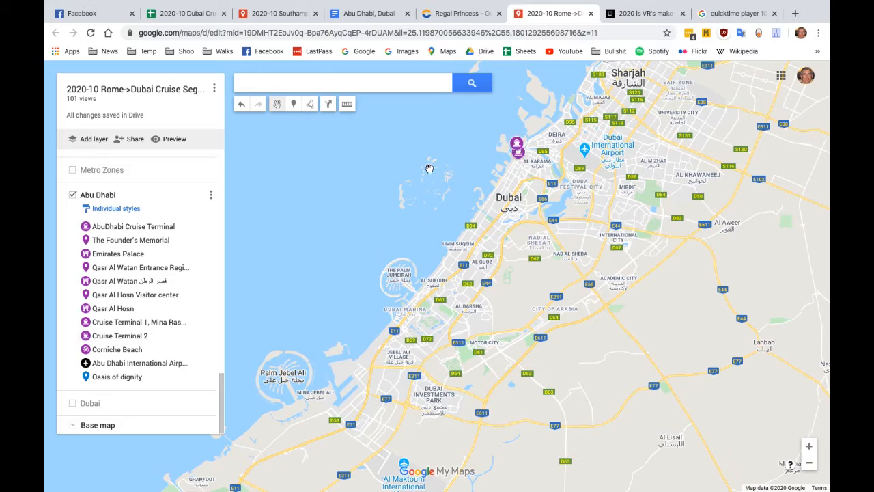
click(73, 404)
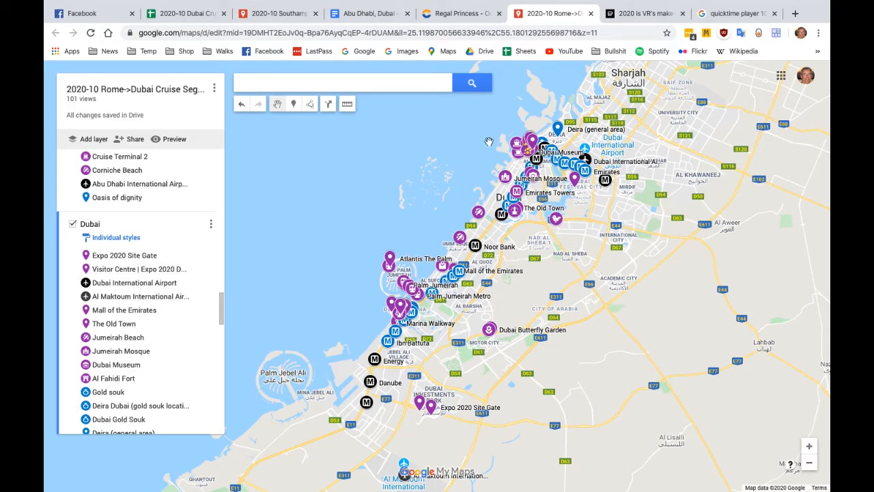
Move Cruise Terminal 1, Mina Rashid and Cruise Terminal 2 from the Abu Dhabi layer to the start of the Dubai layer
scroll(512, 147, up, 2)
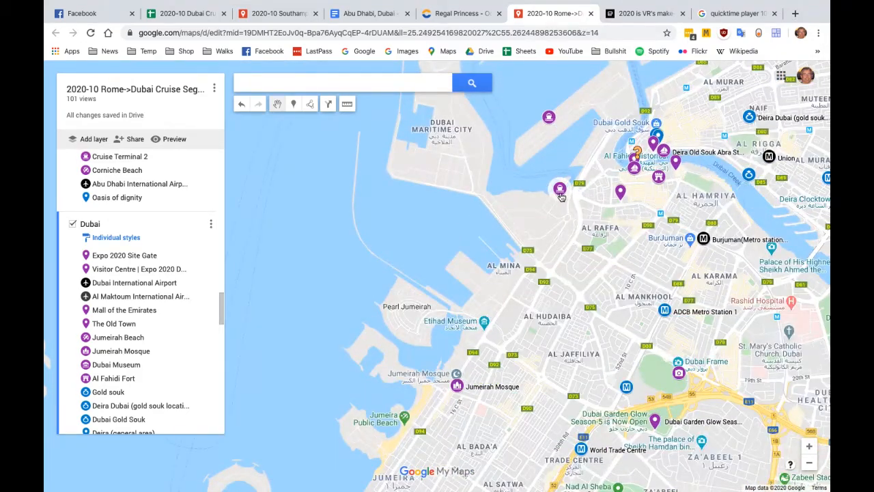
click(559, 192)
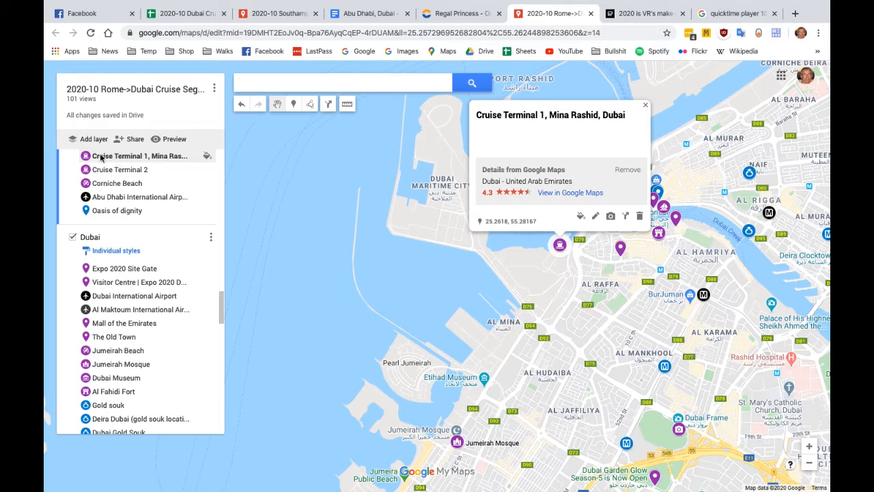
drag(99, 158, 100, 256)
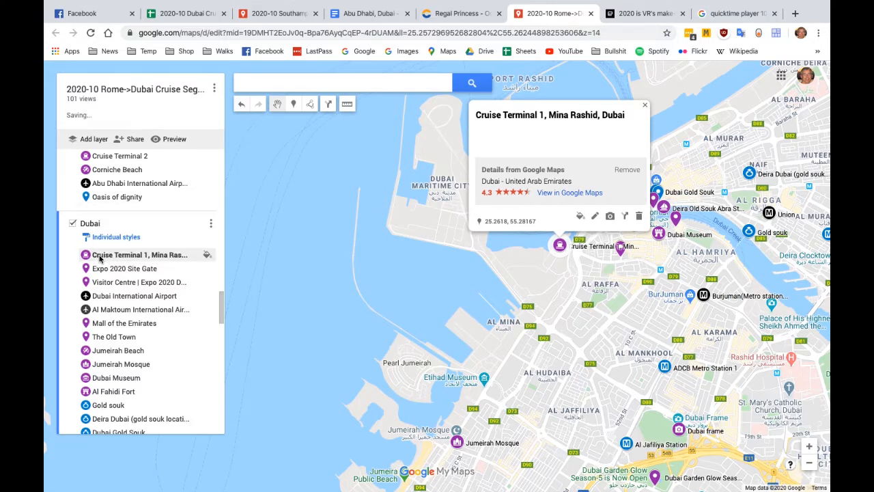
click(644, 104)
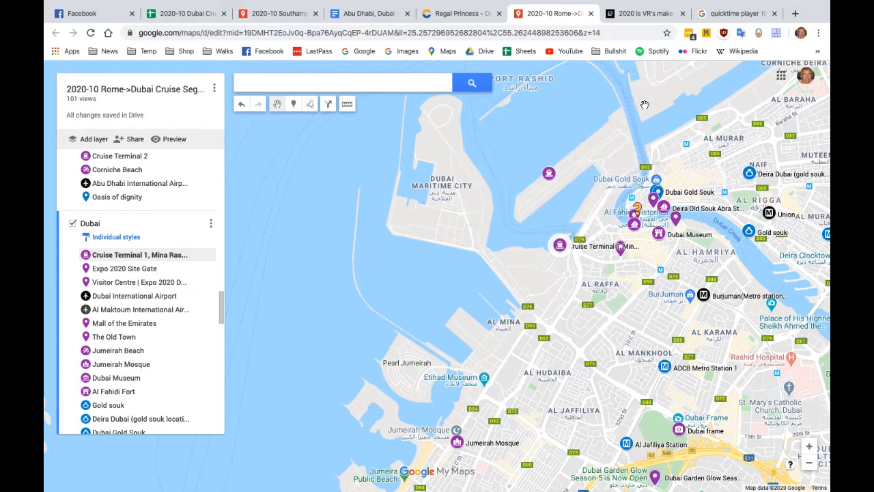
click(550, 176)
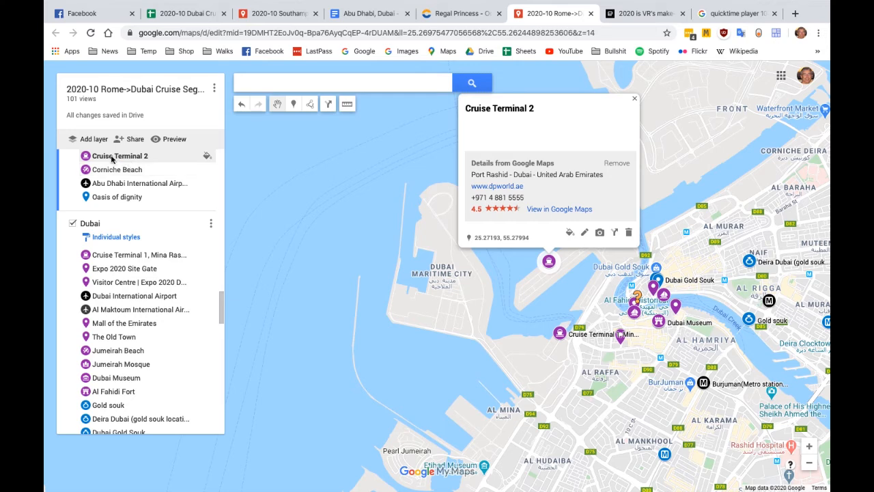
drag(111, 159, 110, 250)
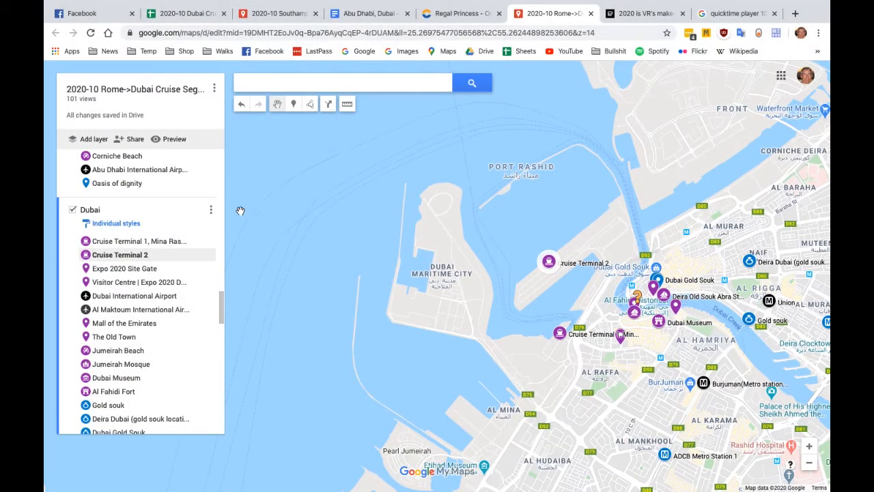
Add the description "not sure what is here" to The Old Town place in the Dubai layer and save it
drag(608, 399, 593, 385)
drag(545, 320, 485, 225)
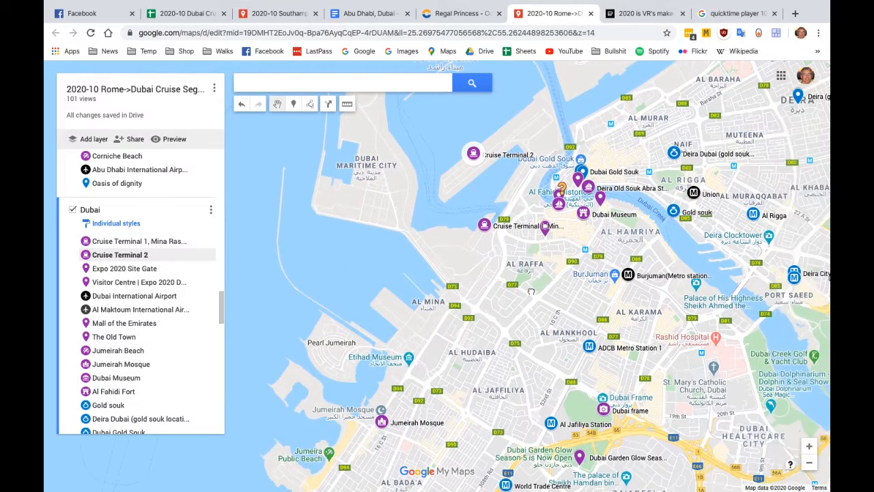
drag(529, 285, 531, 194)
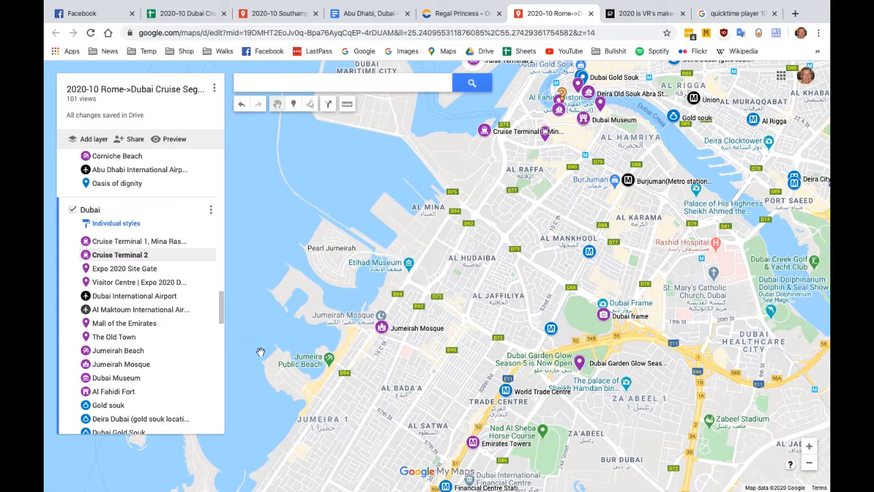
click(114, 338)
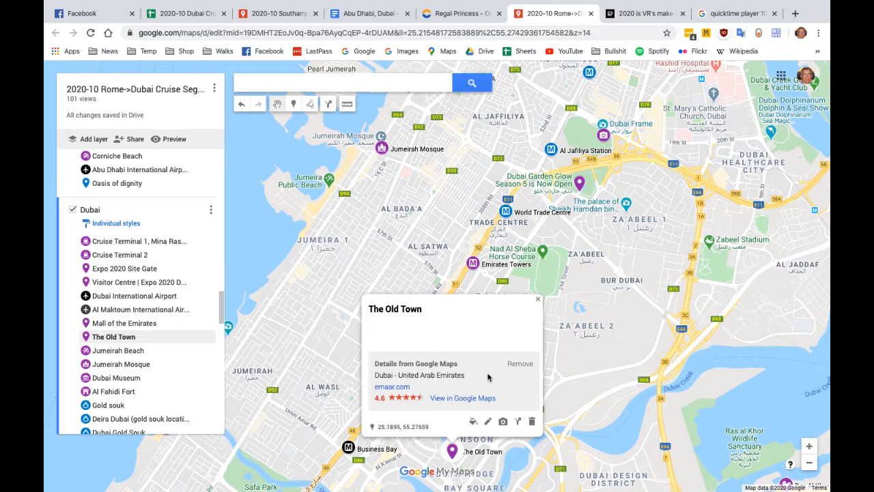
click(487, 424)
click(389, 329)
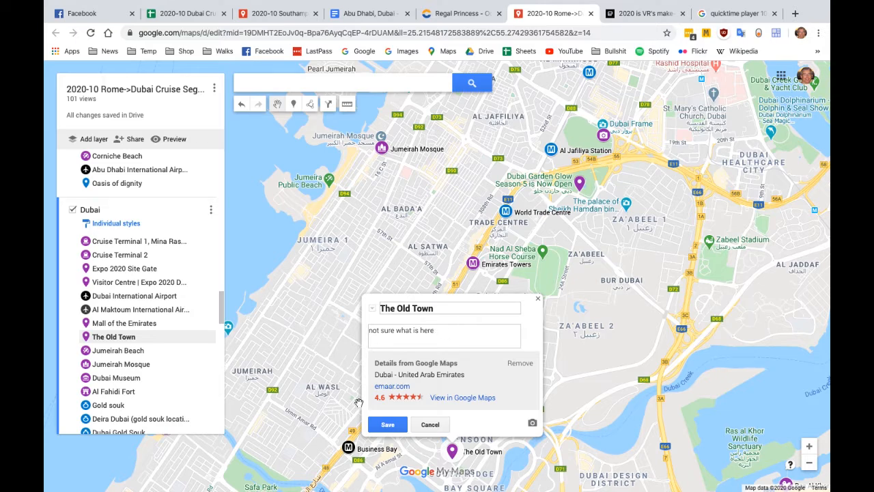
click(388, 424)
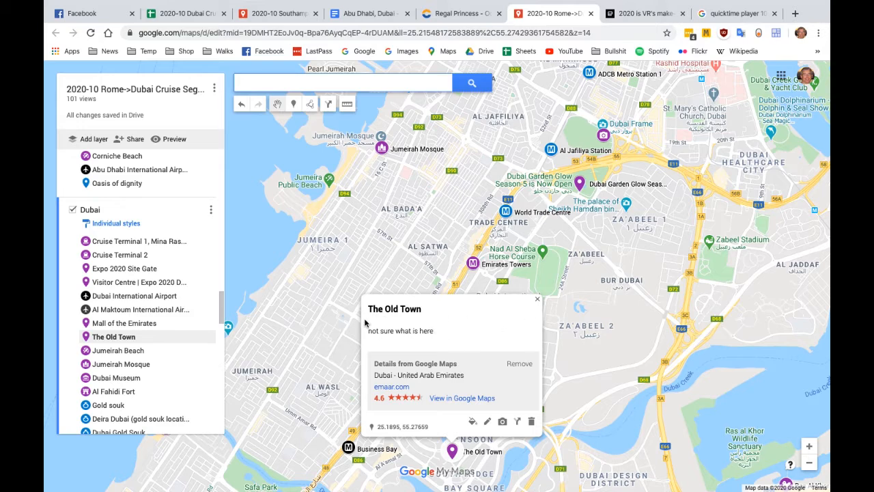
click(539, 302)
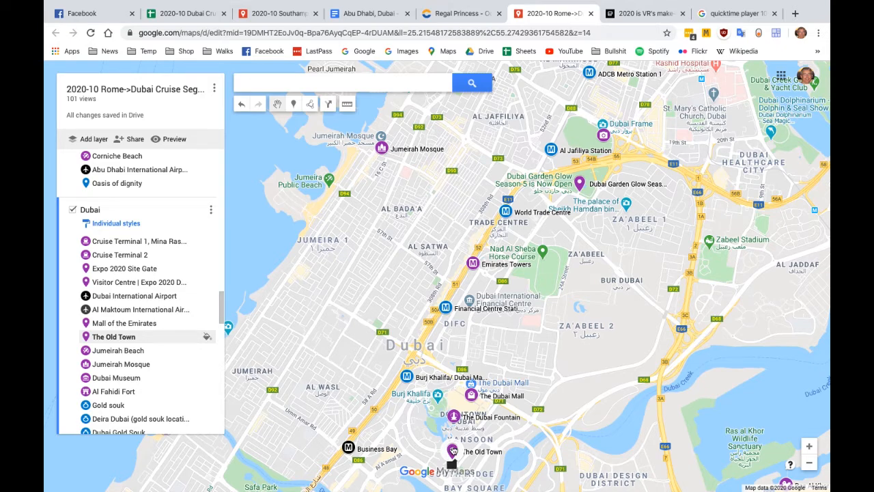
Reopen The Old Town's details, view the place in Google Maps and switch to satellite imagery
click(452, 450)
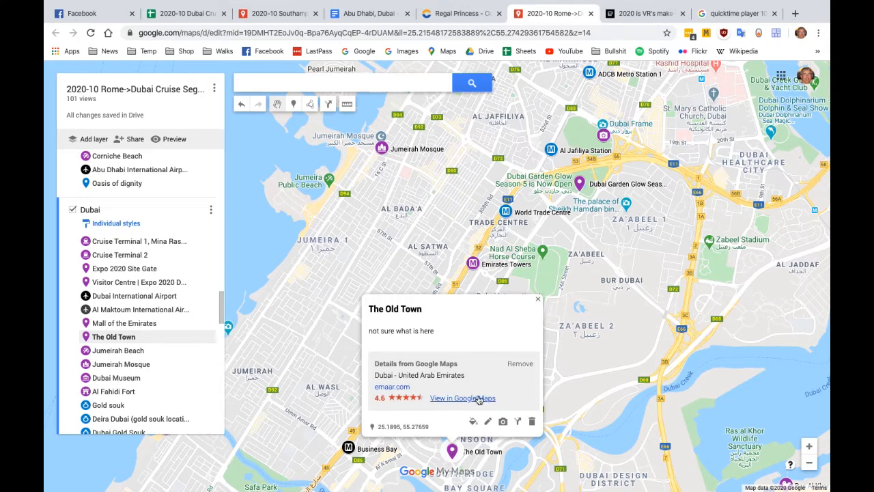
click(537, 298)
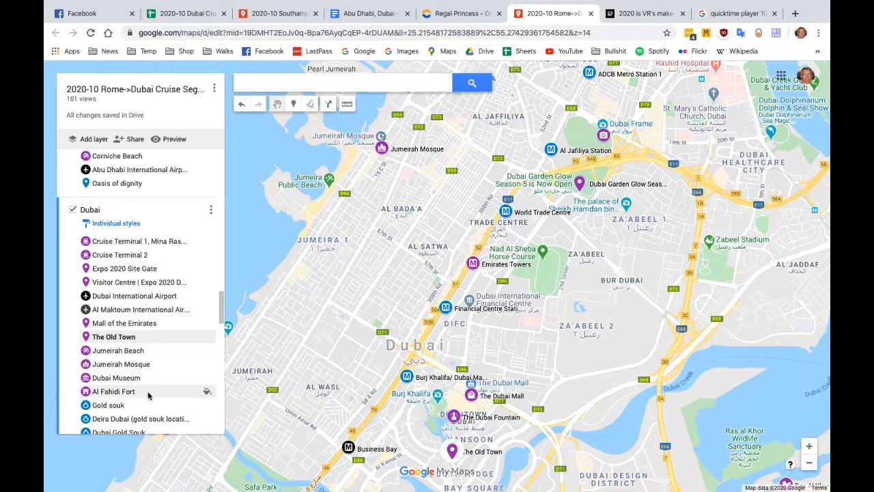
click(119, 339)
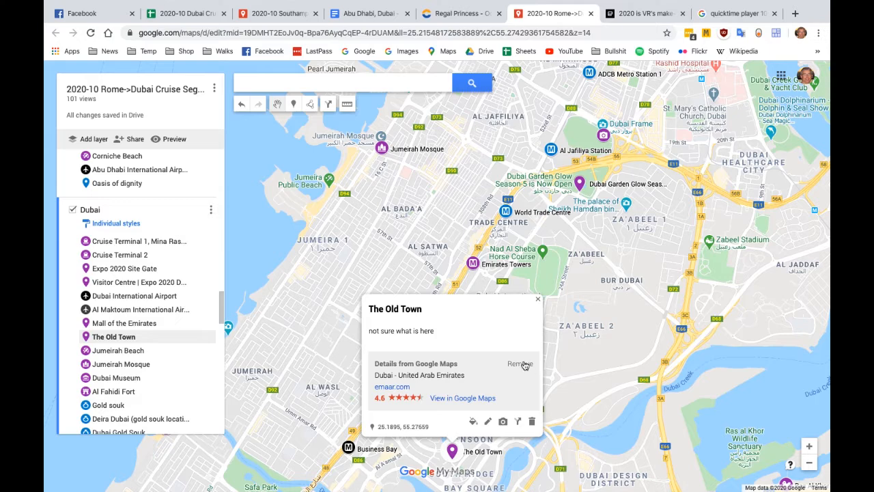
click(462, 398)
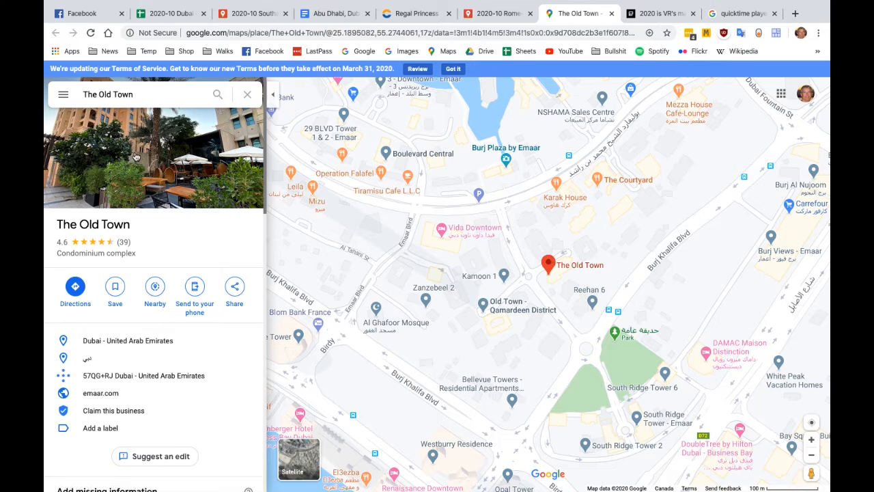
click(302, 461)
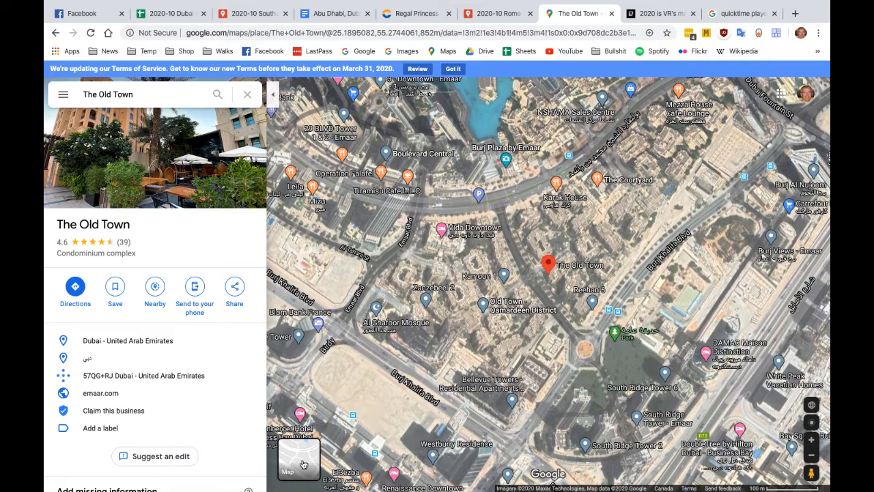
Open Street View imagery beside Vida Downtown, look around the restaurant terrace and return to the map
click(810, 471)
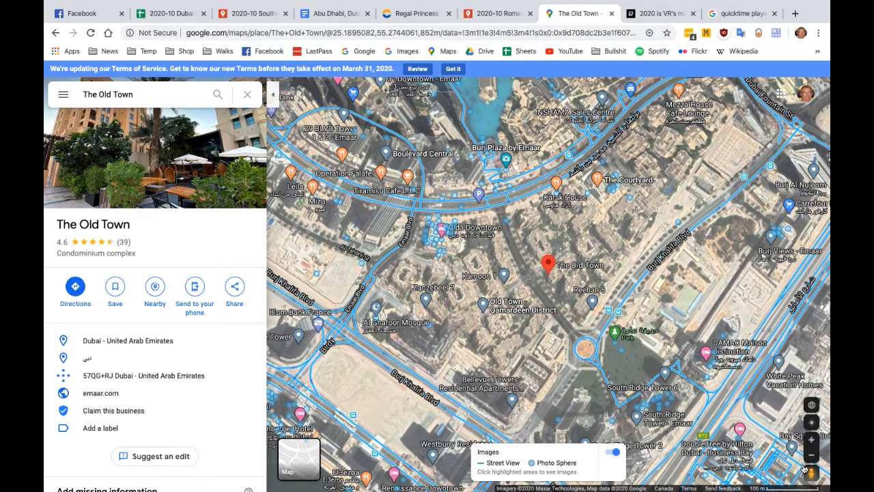
drag(810, 471, 432, 241)
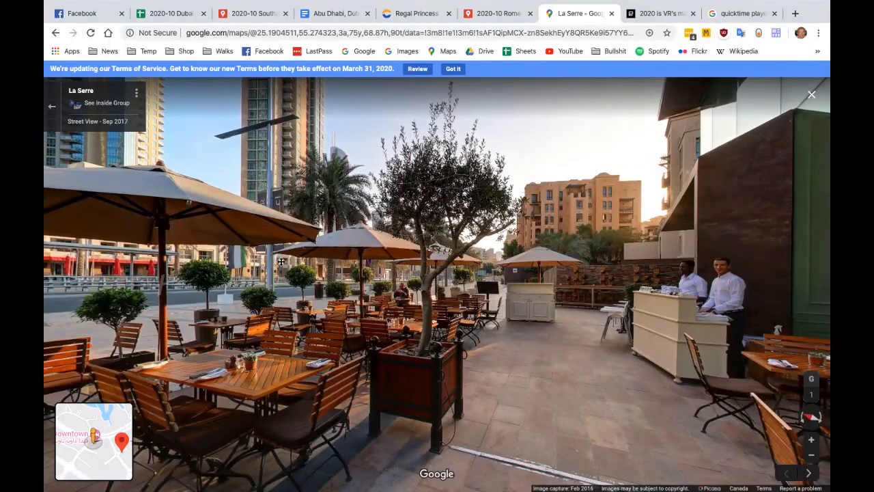
click(318, 268)
drag(318, 268, 533, 253)
drag(169, 299, 509, 288)
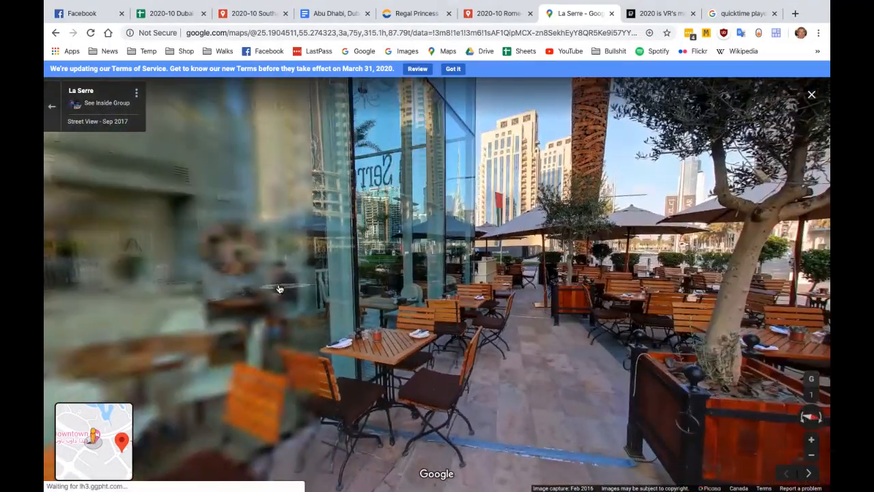
drag(176, 288, 554, 255)
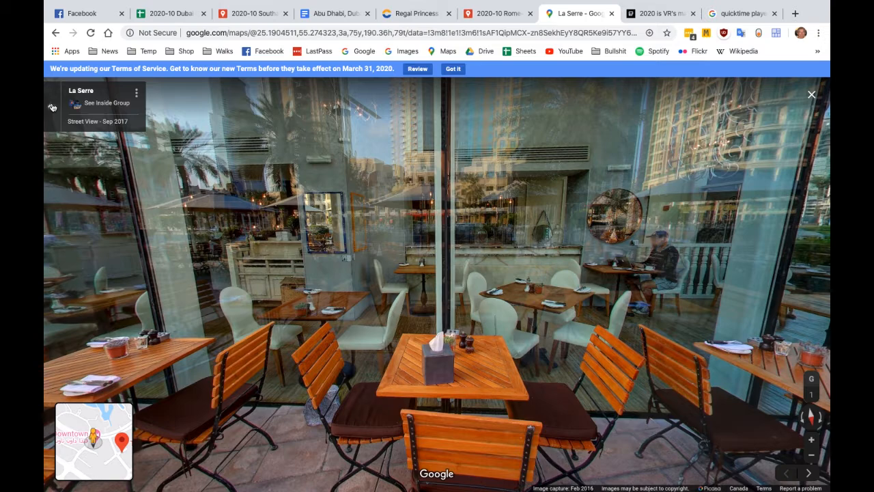
click(52, 107)
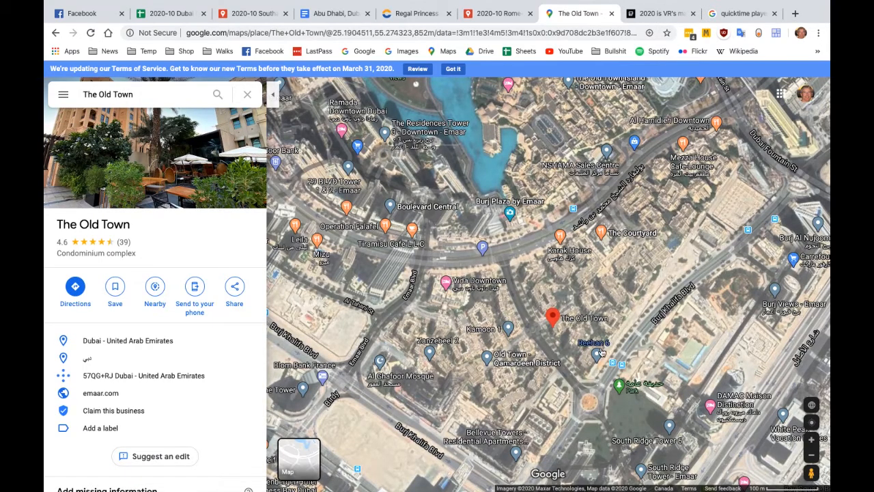
Open Street View on Sheikh Mohammed bin Rashid Blvd near Burj Plaza and look around the plaza and buildings
click(811, 472)
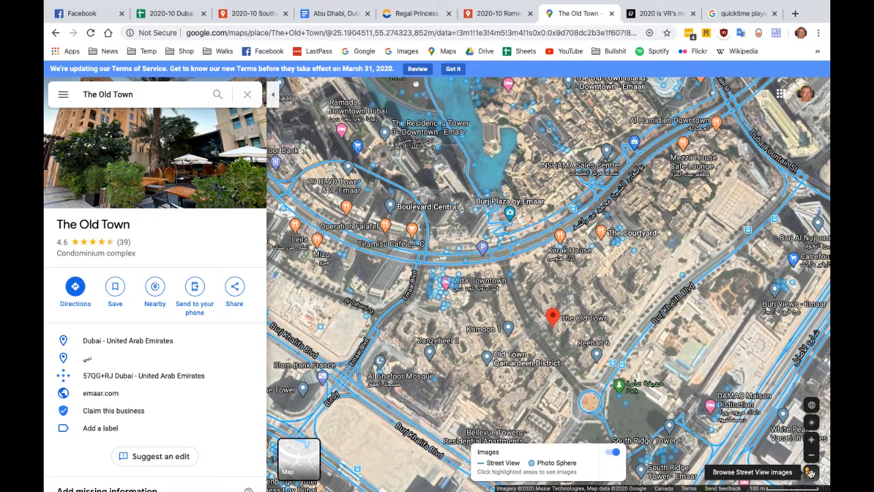
drag(809, 473, 555, 253)
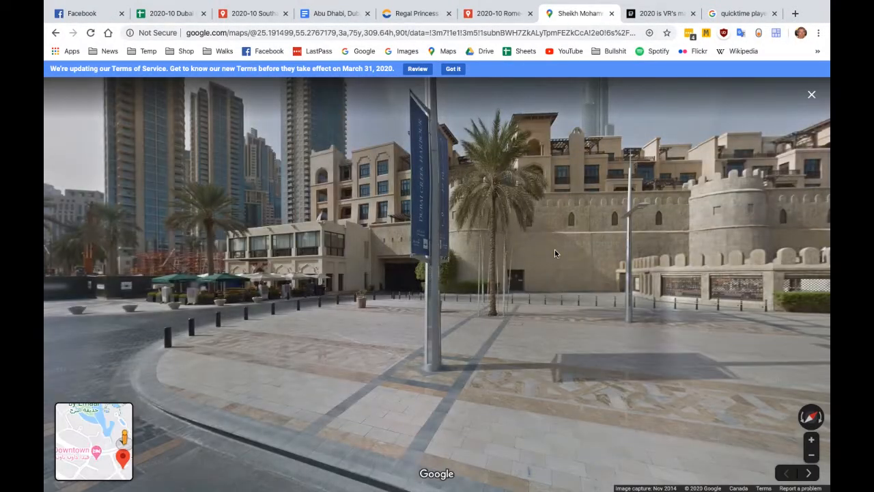
drag(198, 285, 576, 246)
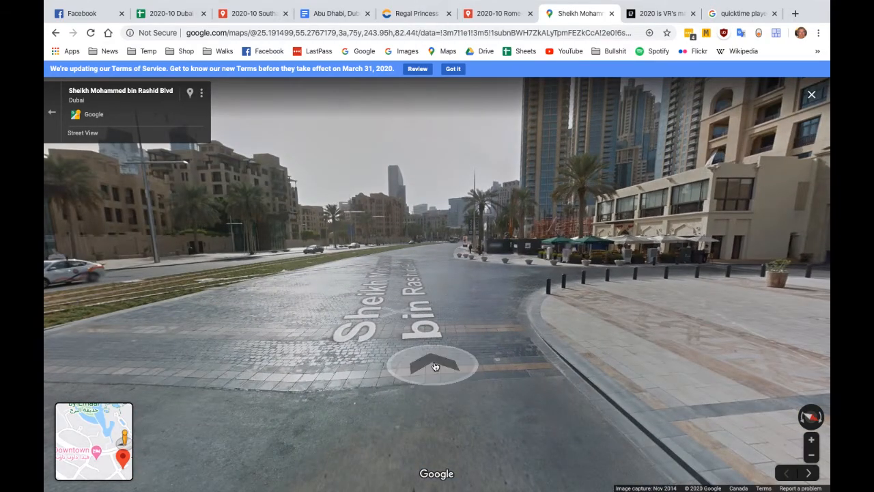
drag(699, 268, 184, 275)
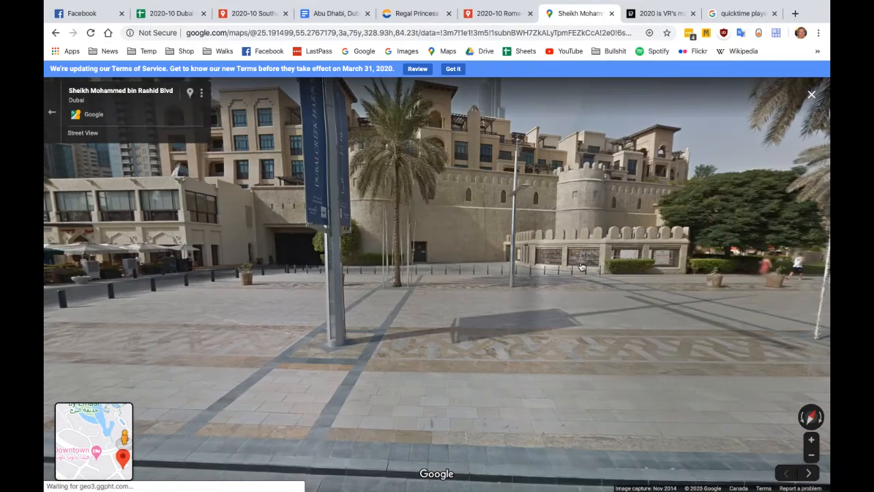
drag(578, 266, 829, 286)
drag(273, 281, 523, 269)
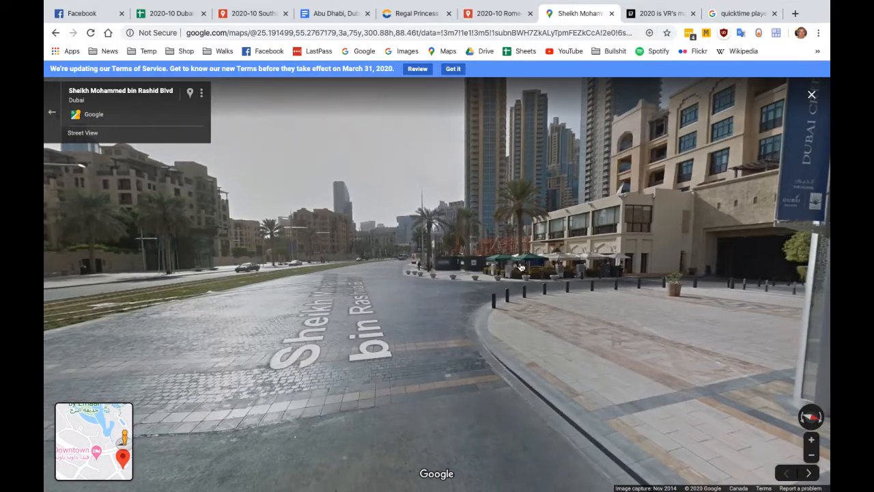
Move along Sheikh Mohammed bin Rashid Blvd in Street View, inspect the construction hoarding and terrace, and return to the map
click(361, 303)
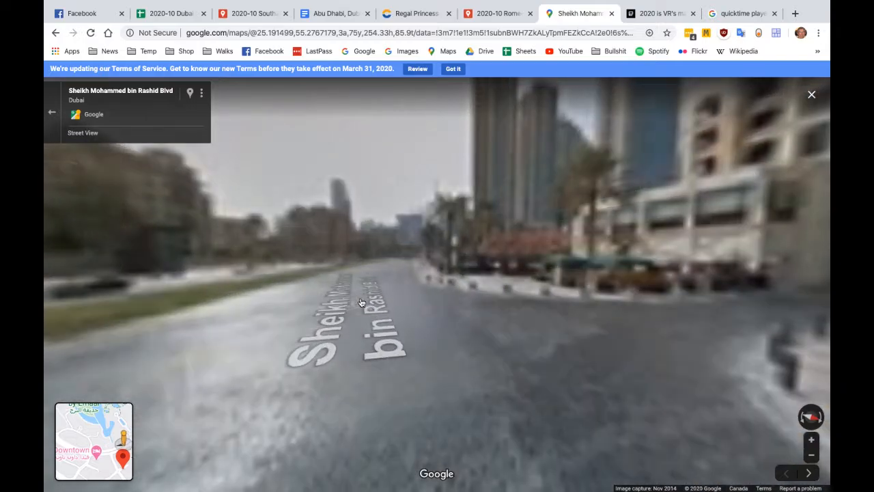
click(364, 285)
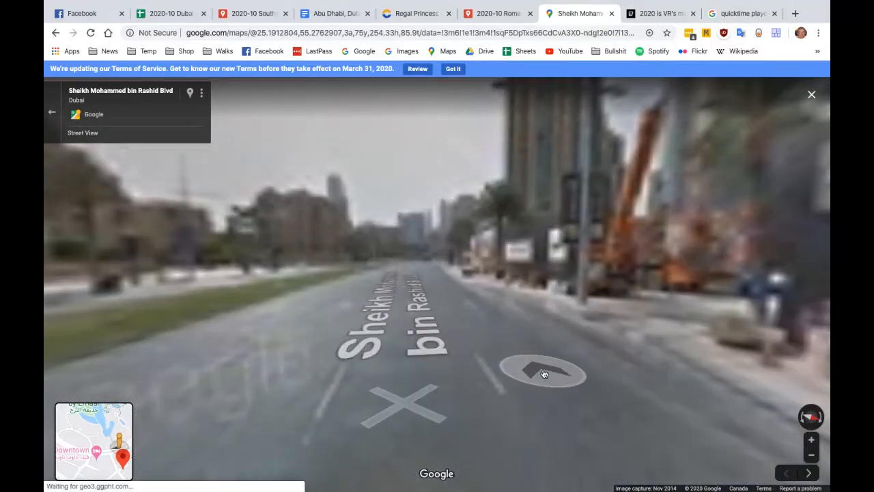
drag(670, 347, 147, 350)
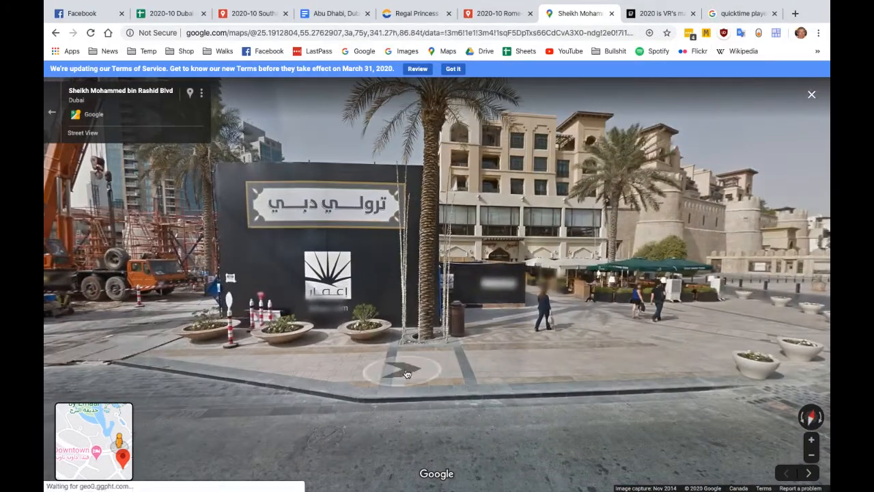
drag(676, 362, 451, 400)
click(451, 400)
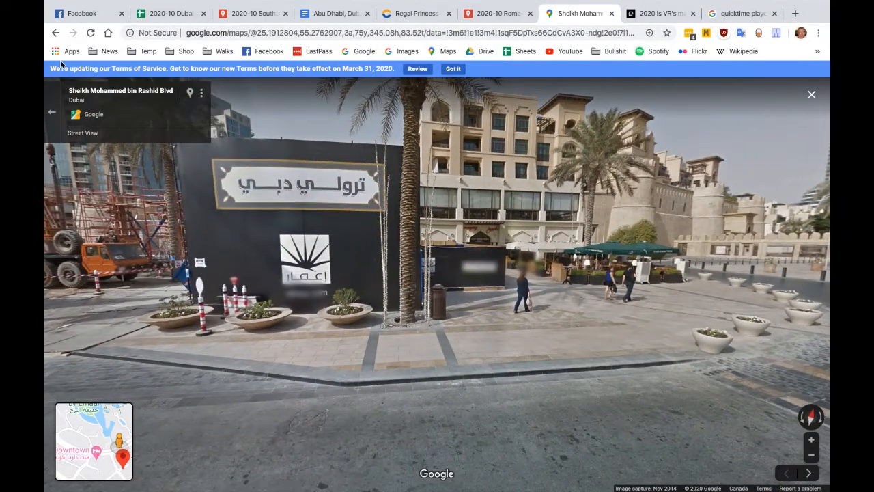
click(52, 111)
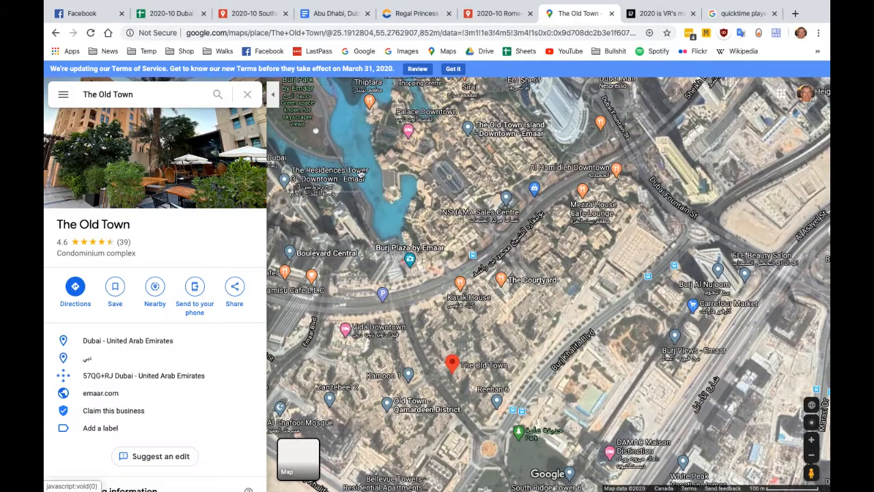
Check the Street View coverage around The Old Town, then go back to the Rome to Dubai cruise map and close the place's details
click(811, 471)
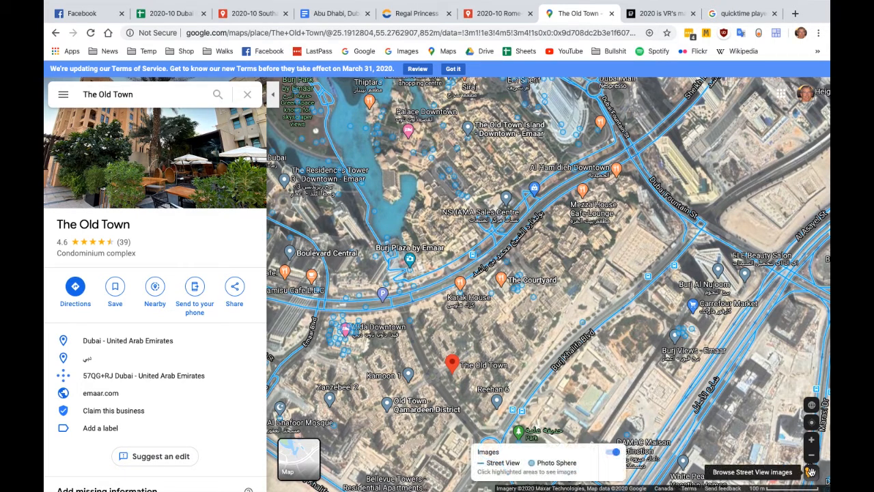
click(810, 471)
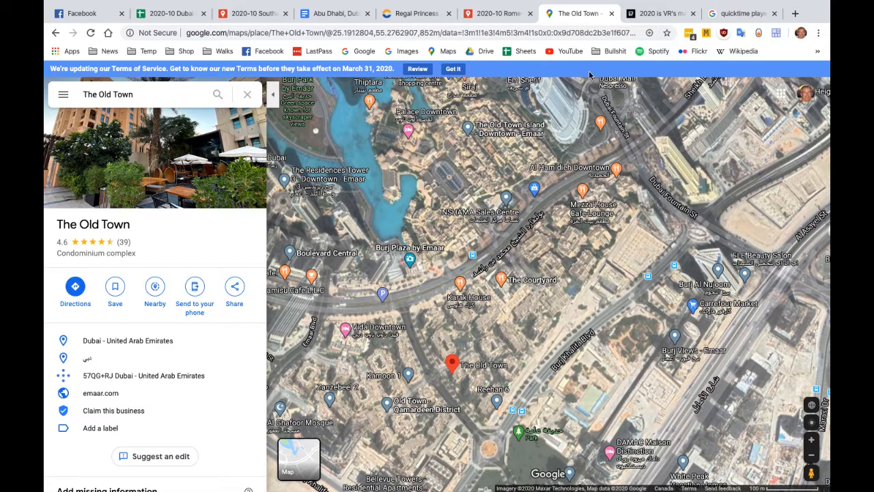
click(495, 13)
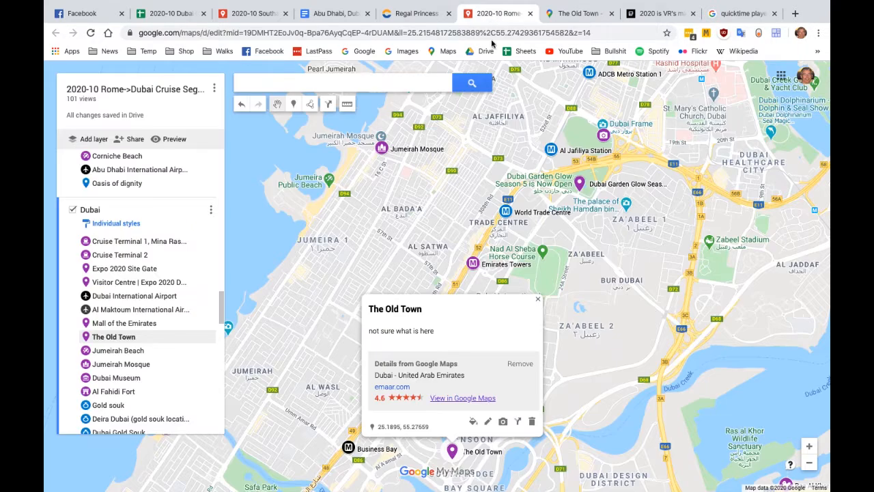
click(538, 301)
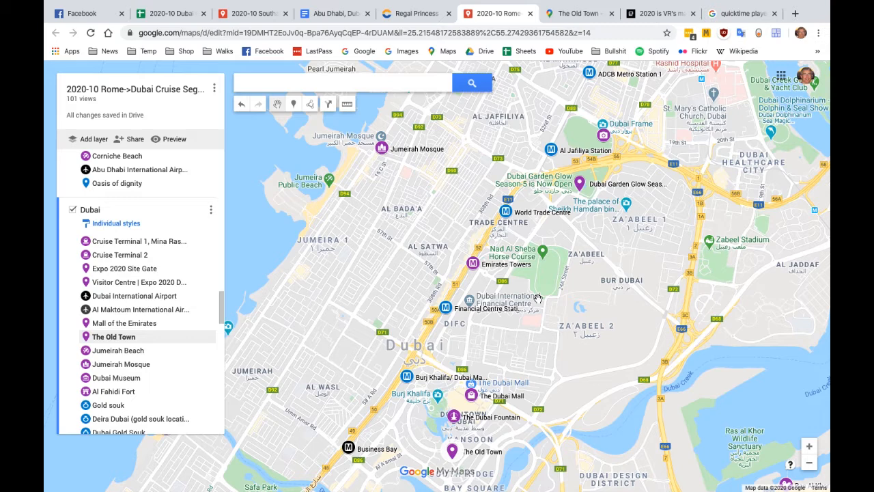
Add the Nad Al Sheba Horse Course place to the Dubai layer and close its details
click(542, 252)
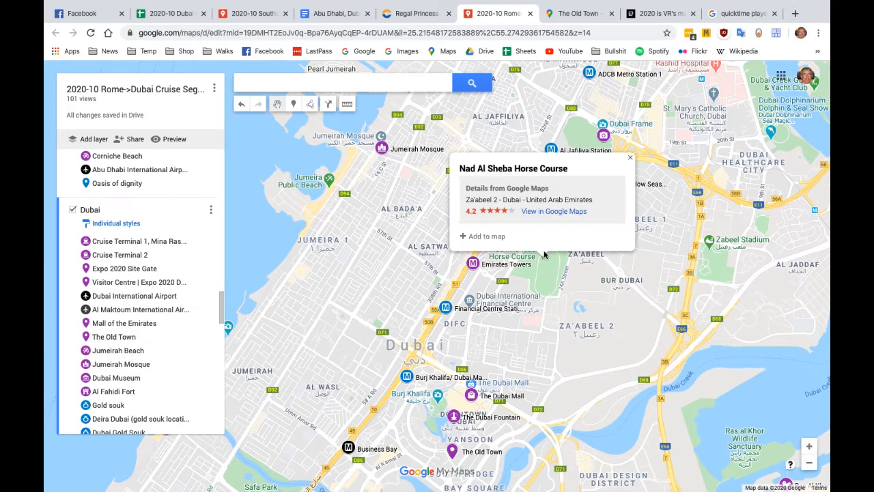
click(476, 237)
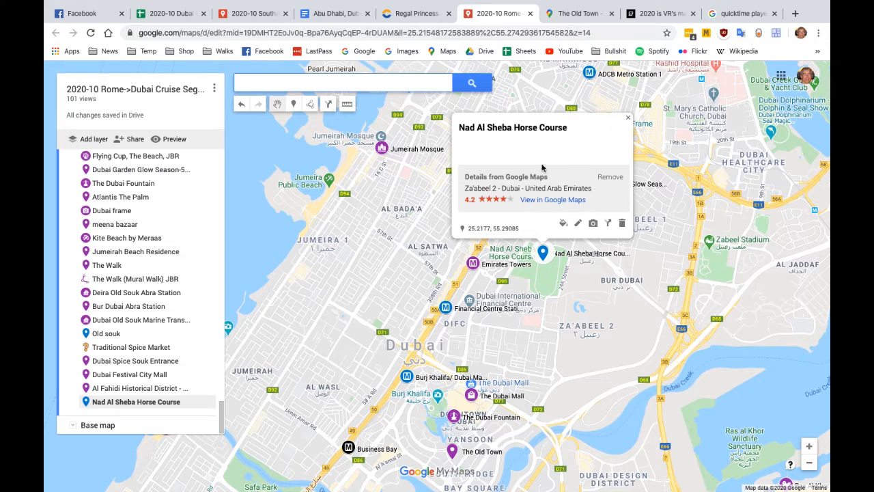
click(629, 121)
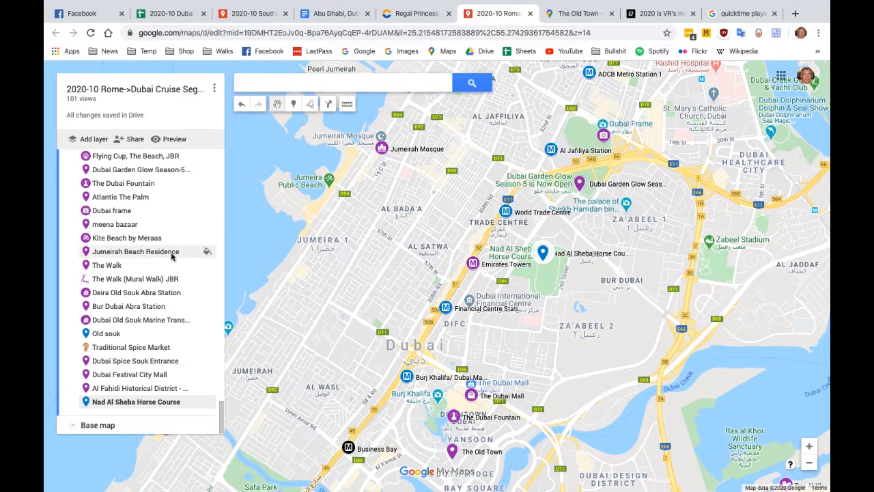
scroll(172, 257, up, 5)
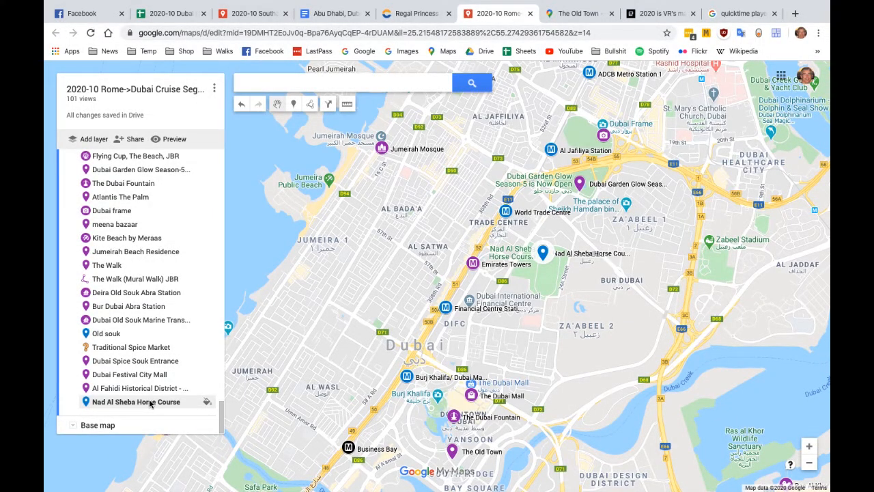
Move Nad Al Sheba Horse Course directly above meena bazaar in the Dubai layer, then delete it
click(137, 402)
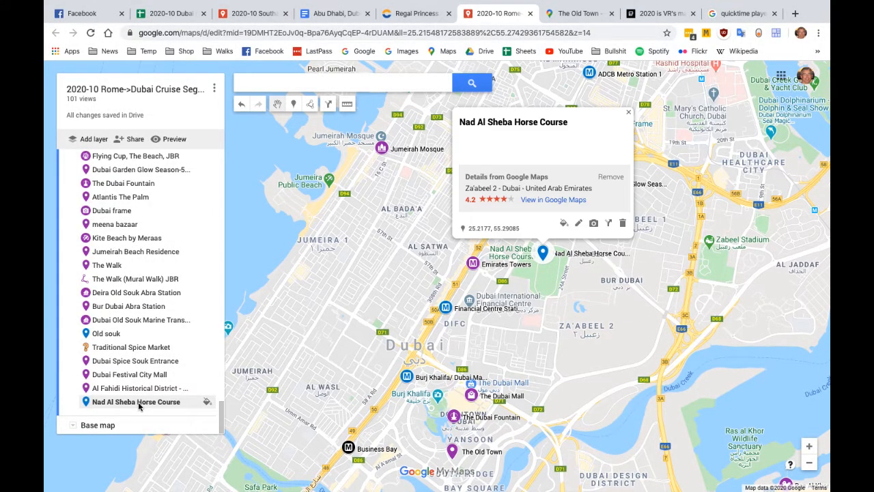
drag(138, 405, 127, 225)
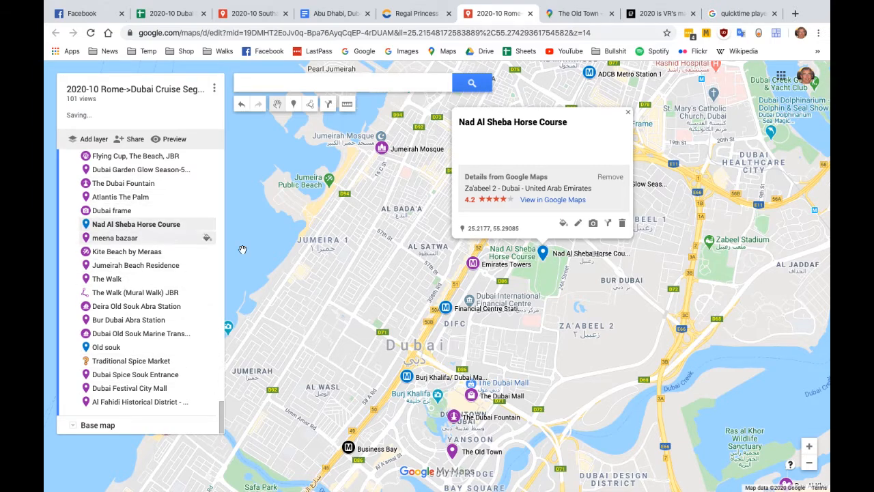
click(621, 222)
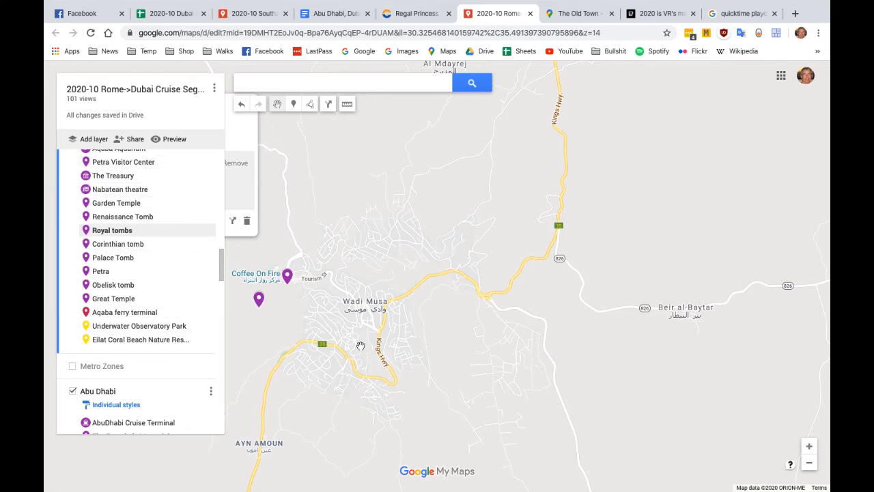
Centre the map through Dubai Internet City Metro Station 2 and add the مدينة دبي الرياضية place near Motor City to the Dubai layer
scroll(156, 407, down, 5)
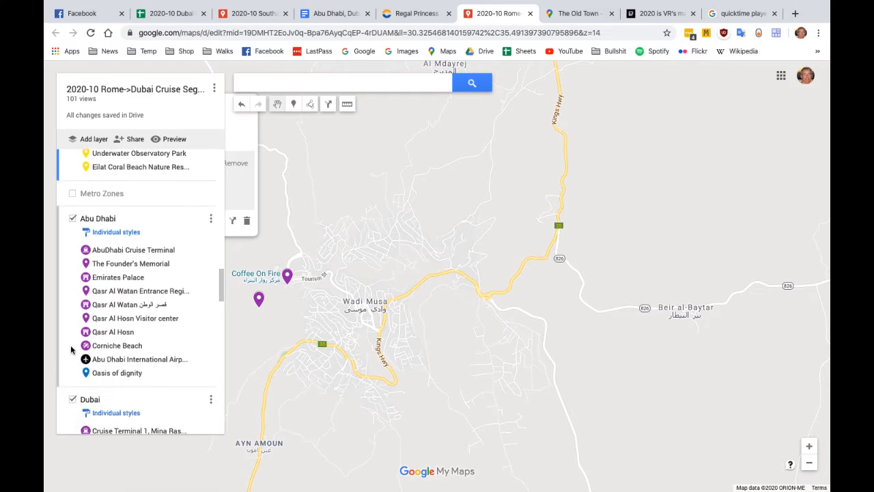
scroll(71, 350, down, 15)
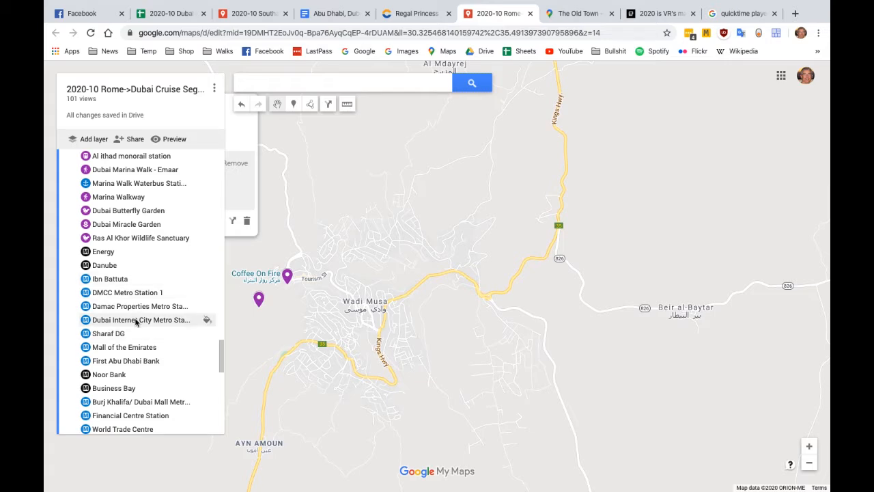
click(205, 319)
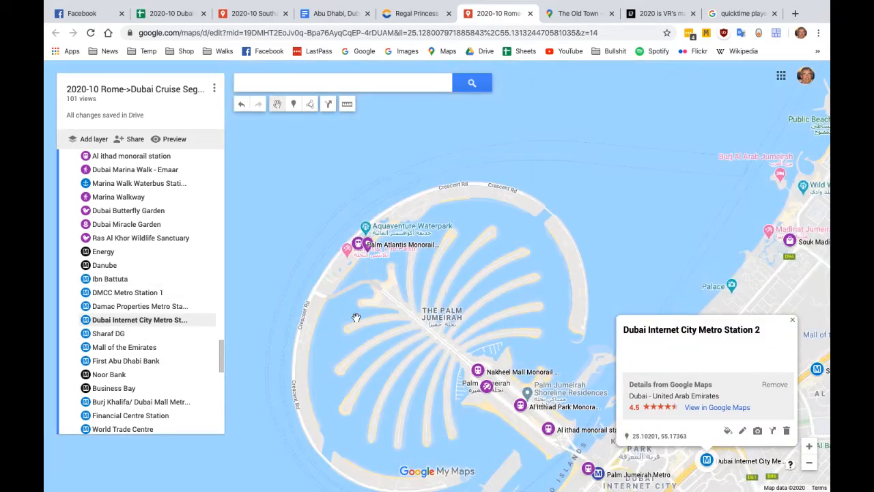
scroll(413, 293, down, 1)
scroll(413, 293, down, 1)
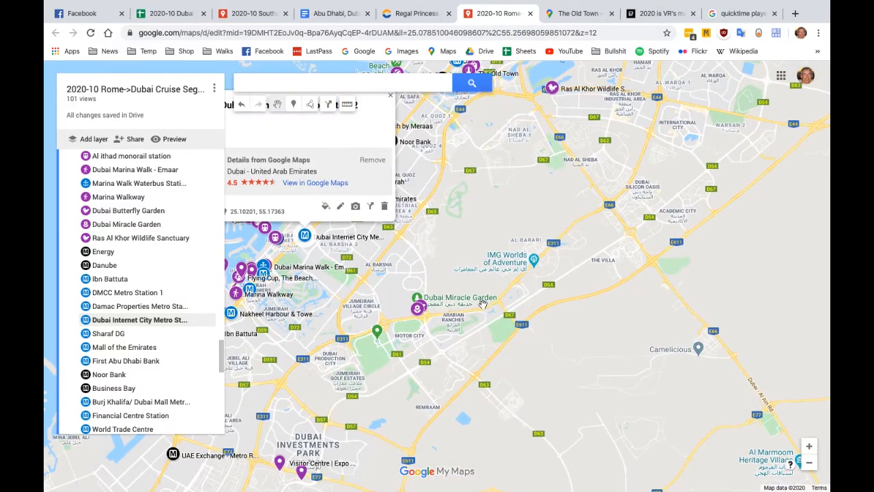
click(378, 332)
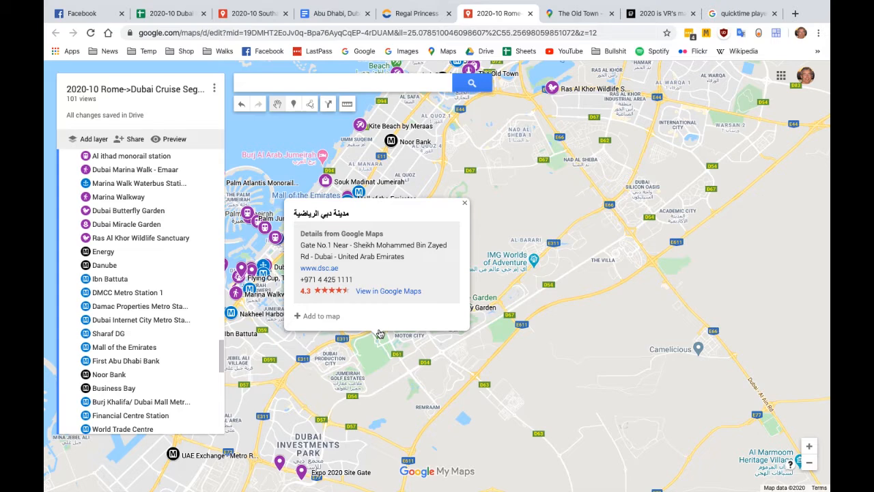
click(316, 316)
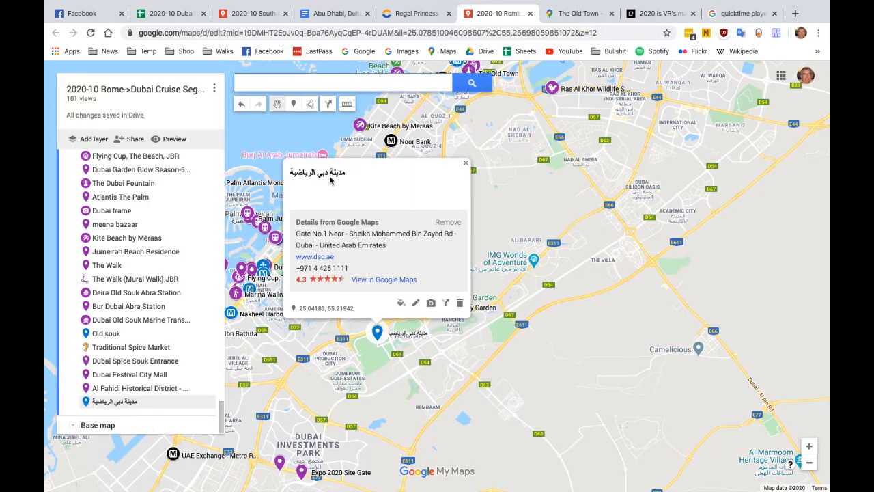
Rename the added مدينة دبي الرياضية place as "desc", give it the description "test" and save it
click(416, 303)
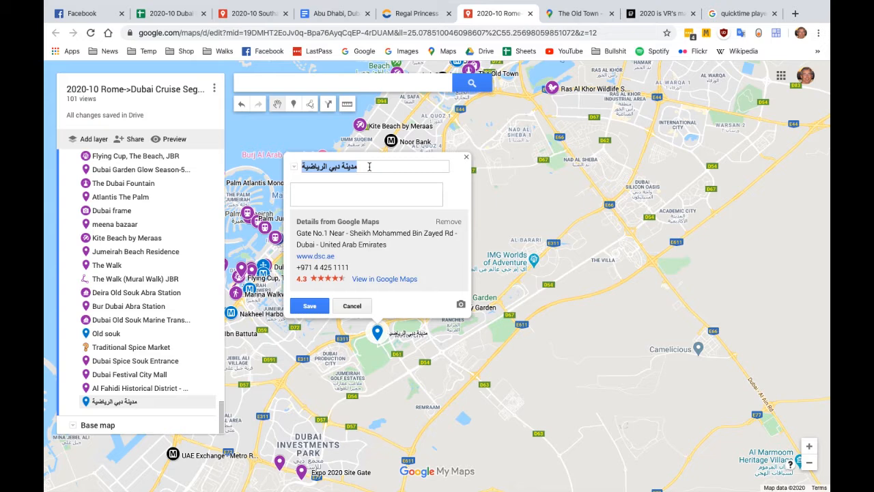
key(BackSpace)
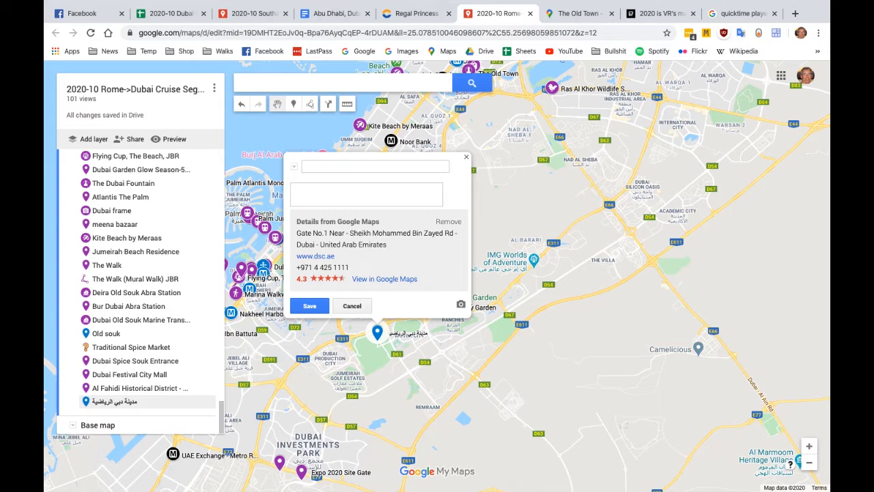
text(desc)
click(367, 191)
click(309, 305)
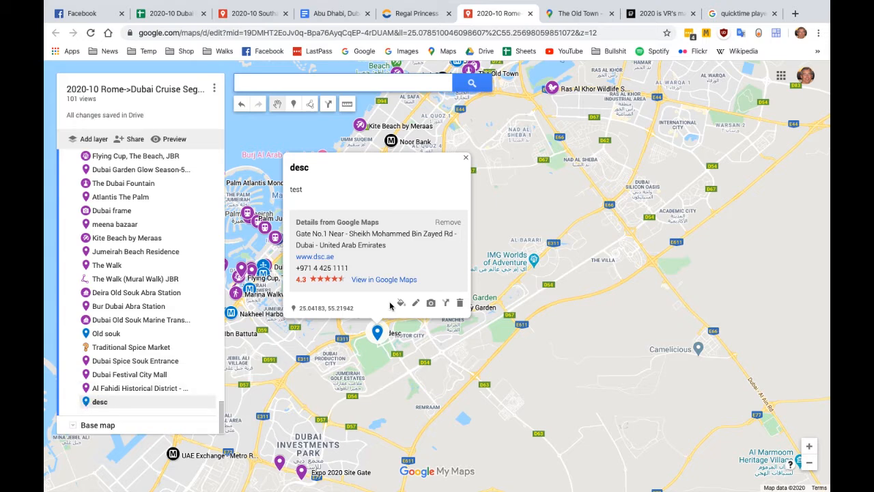
Colour the desc marker purple, RGB (156, 39, 176), and try the fountain and shopping bag icons before choosing the metro M icon
click(401, 304)
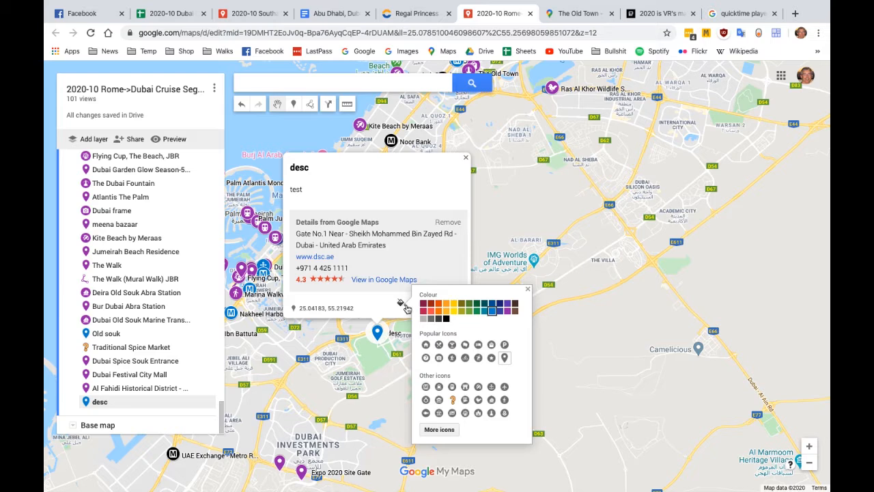
click(508, 312)
click(491, 414)
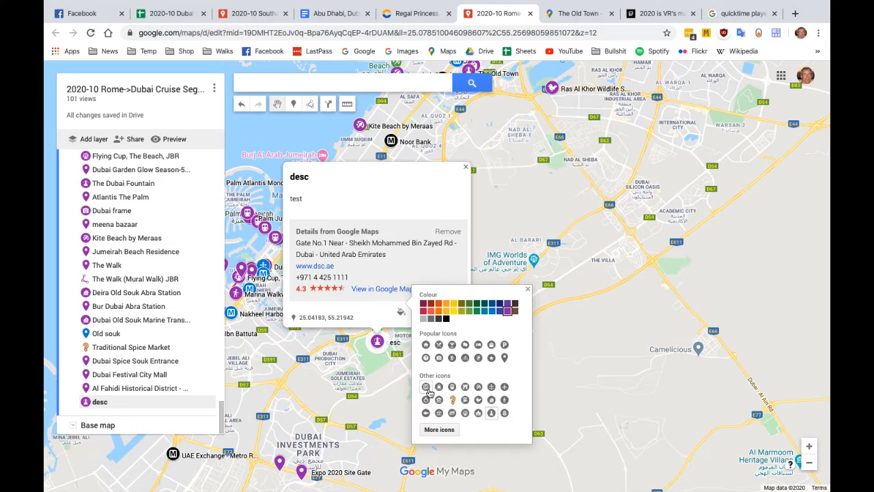
click(492, 344)
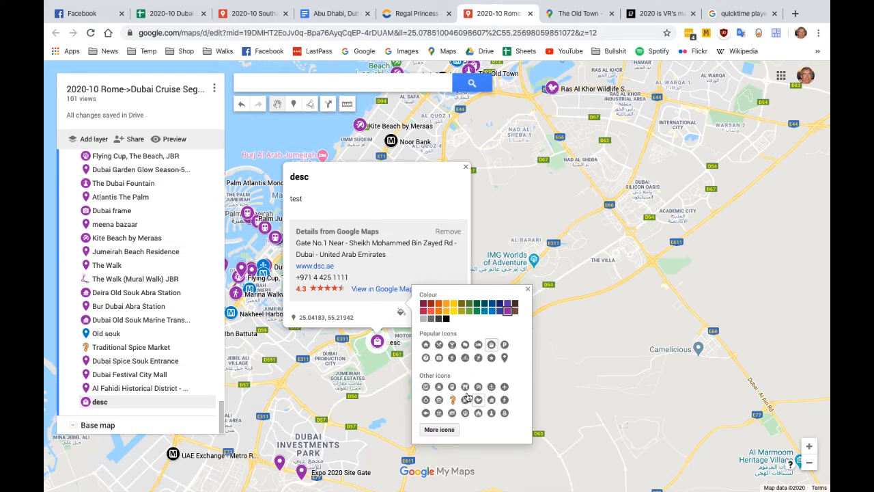
click(425, 387)
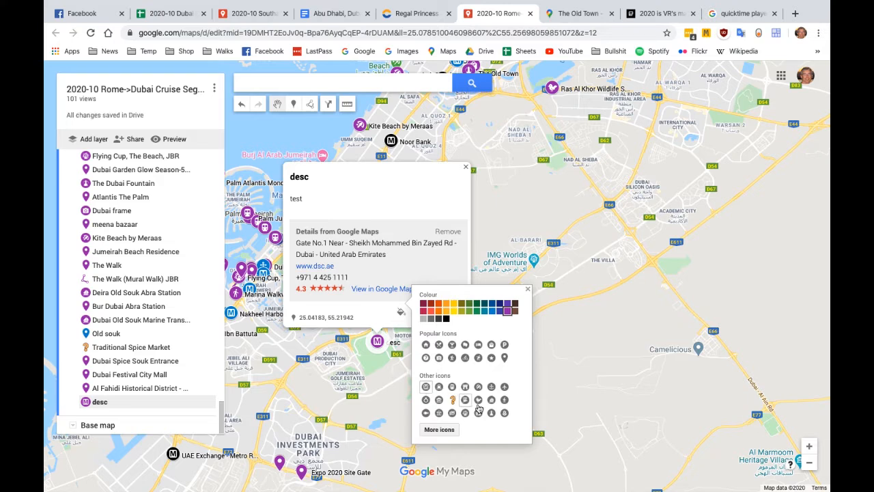
Try three more icons on the desc marker, including the train and castle gate, and delete the desc place from the Dubai layer
click(451, 387)
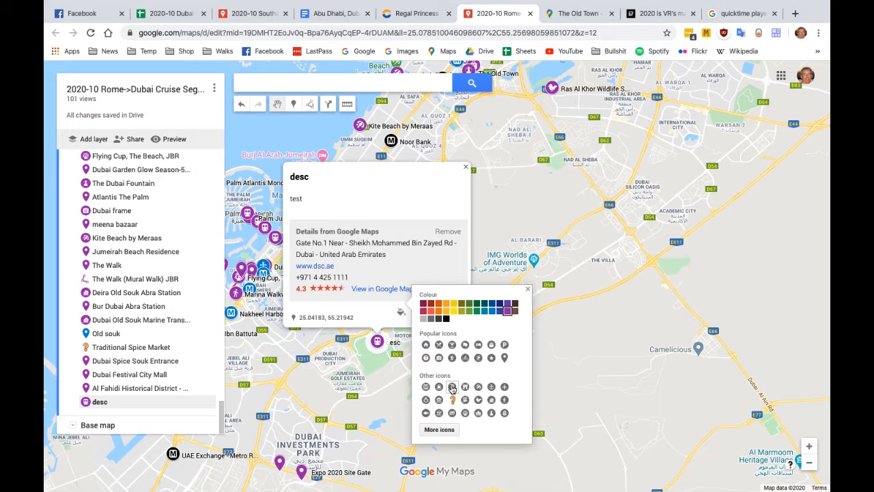
click(465, 387)
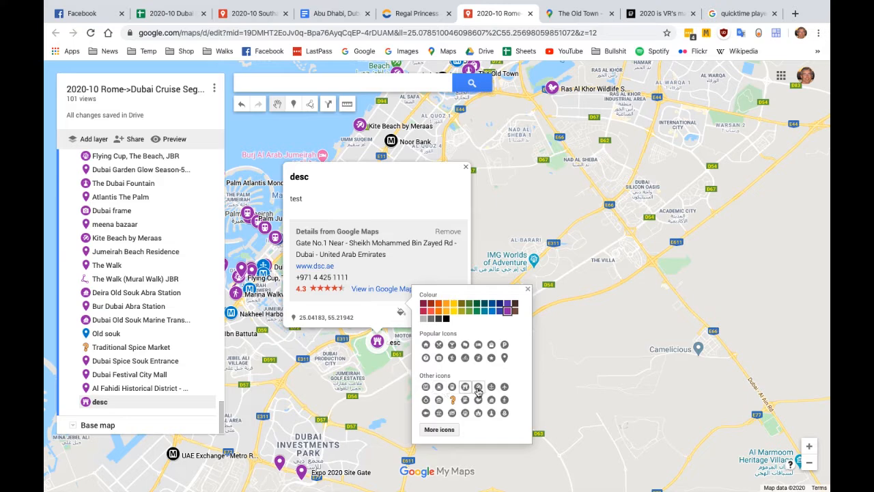
click(478, 387)
click(527, 288)
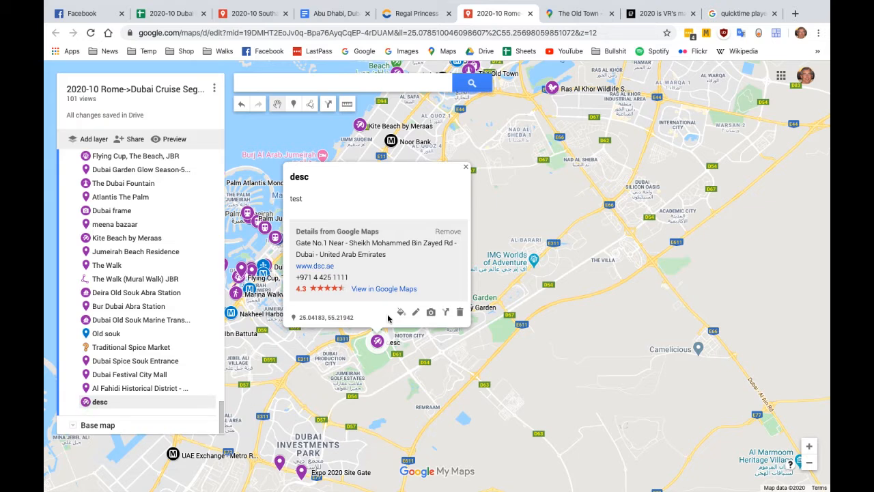
click(460, 313)
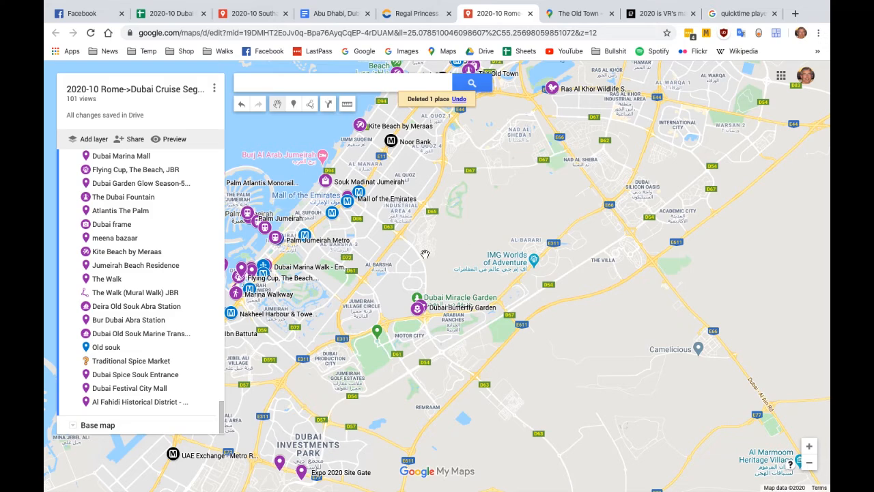
View the place details of The Meadows 1 - Emaar, southeast of Dubai Marina, and close them
drag(426, 254, 589, 252)
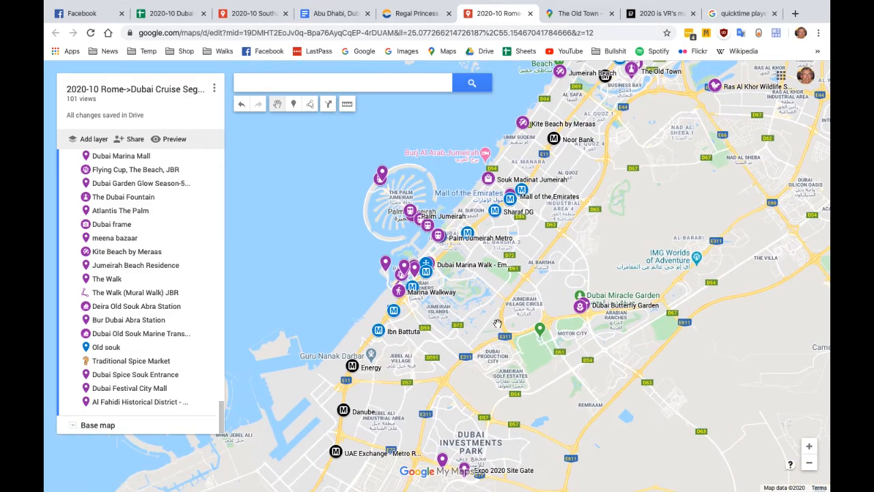
scroll(554, 274, up, 1)
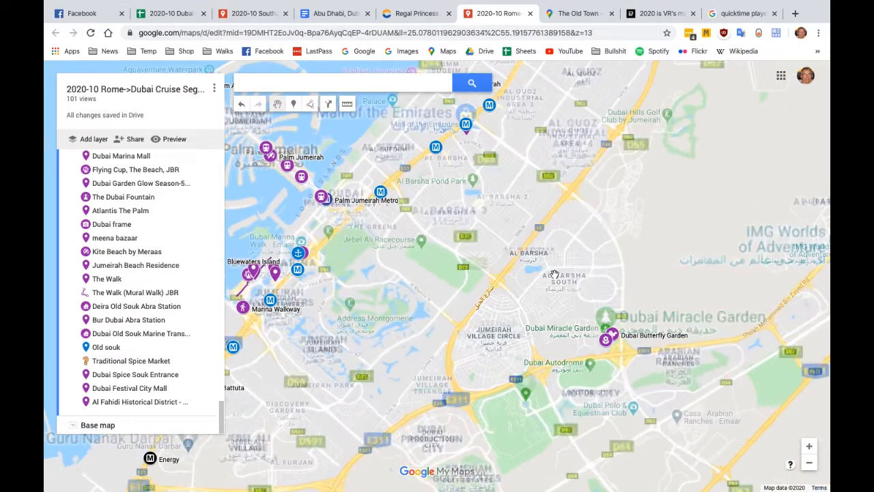
drag(414, 320, 562, 308)
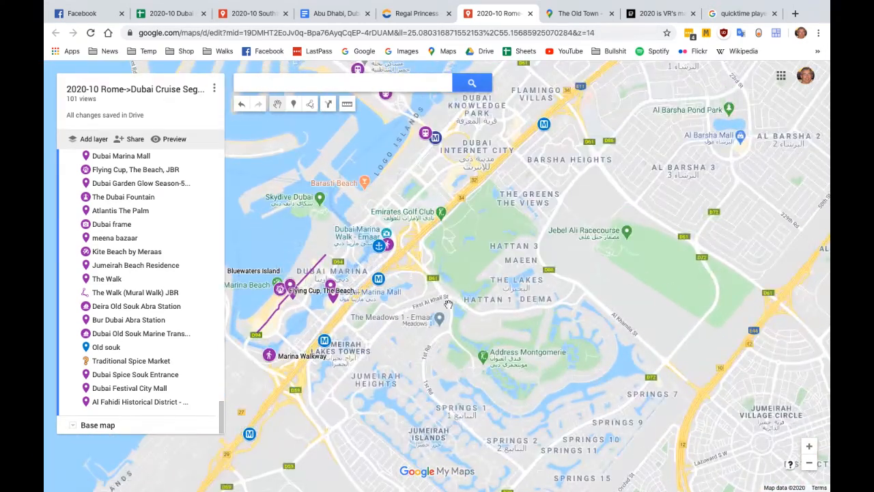
drag(454, 295, 546, 244)
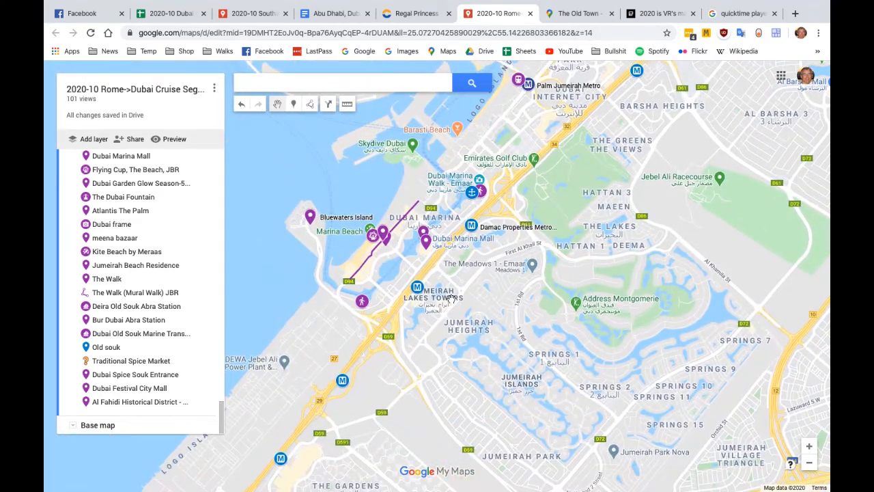
click(482, 266)
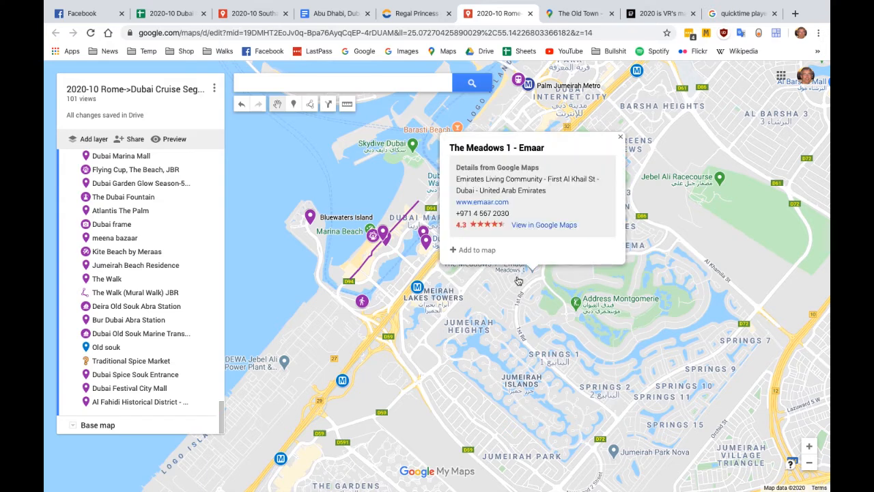
click(620, 140)
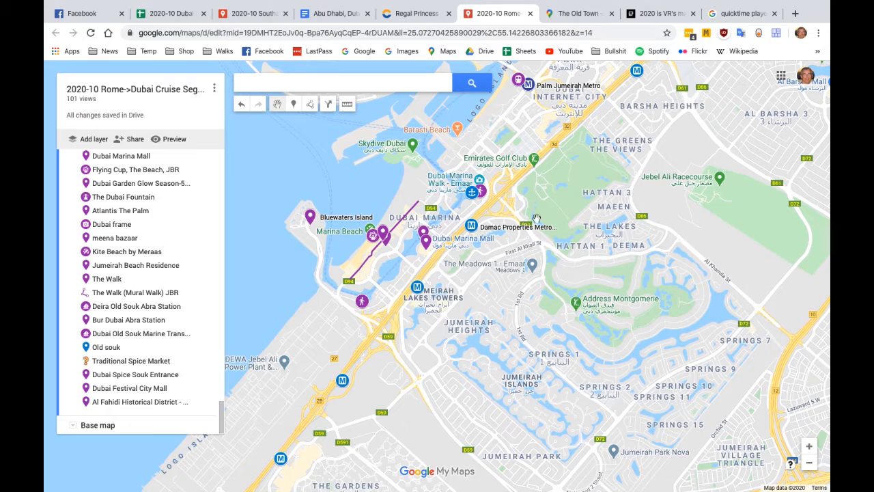
Measure the straight-line distance from The Meadows 1 - Emaar to the Damac Properties metro station and clear the measurement
click(347, 104)
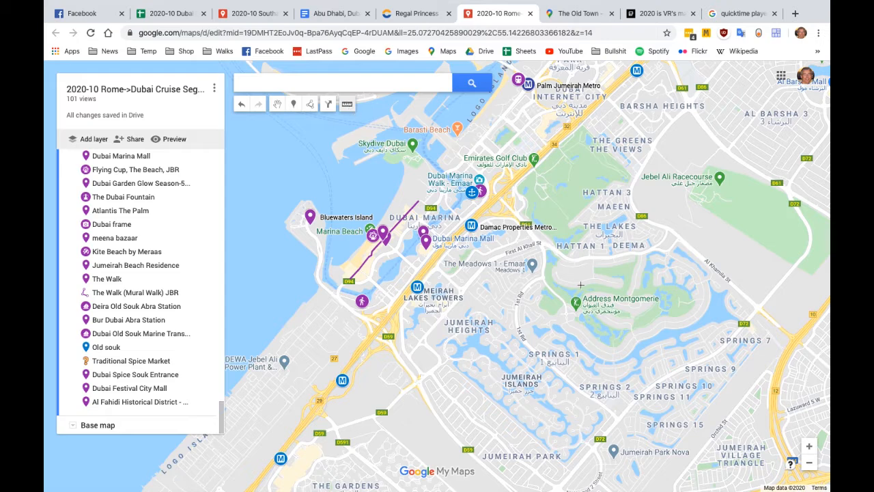
click(532, 266)
key(Escape)
Measure the distance along the roads from The Meadows 1 - Emaar past the Damac Properties metro station to Dubai Marina Mall
click(531, 270)
click(545, 269)
click(543, 248)
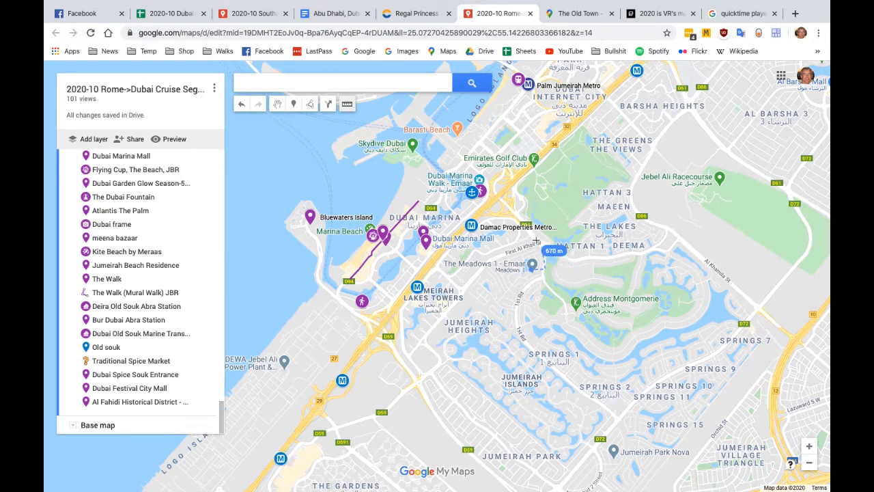
click(509, 216)
click(493, 219)
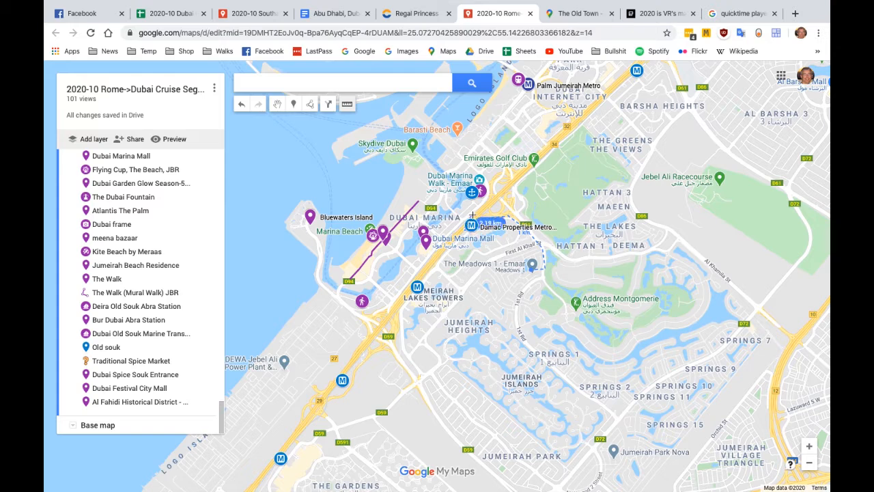
double_click(426, 250)
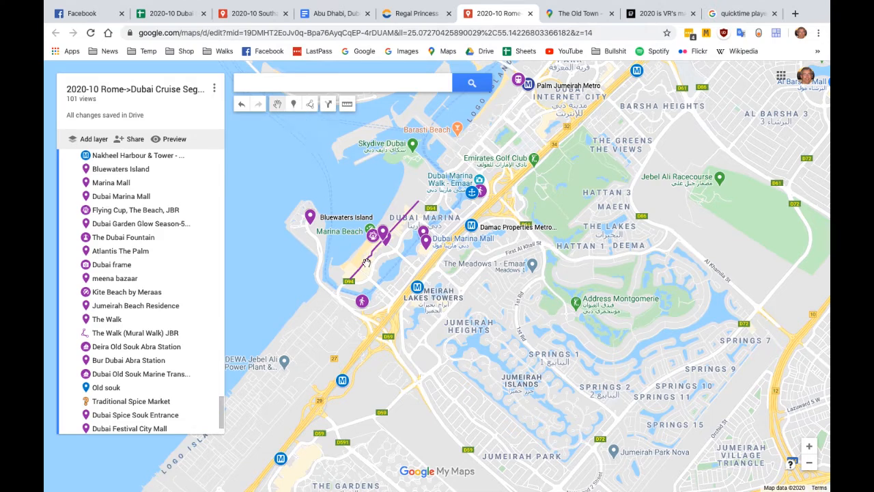
Check the length of The Walk (Mural Walk) JBR line in its details and close them
click(408, 218)
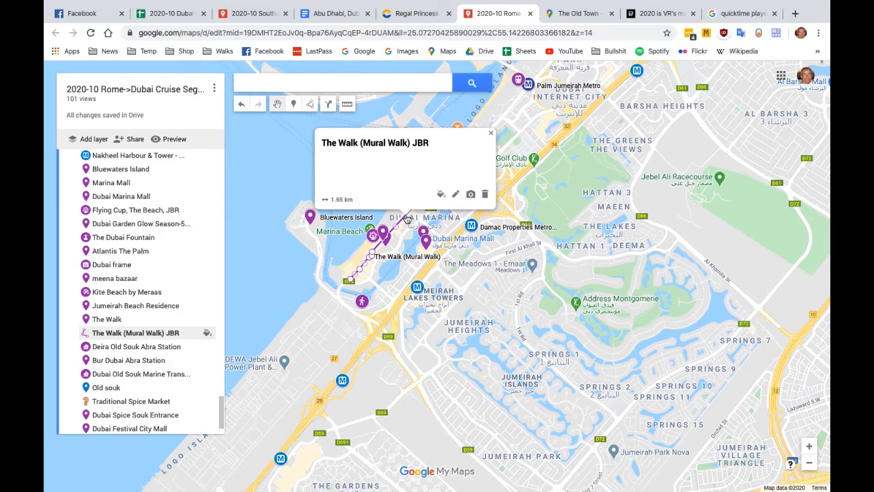
click(492, 133)
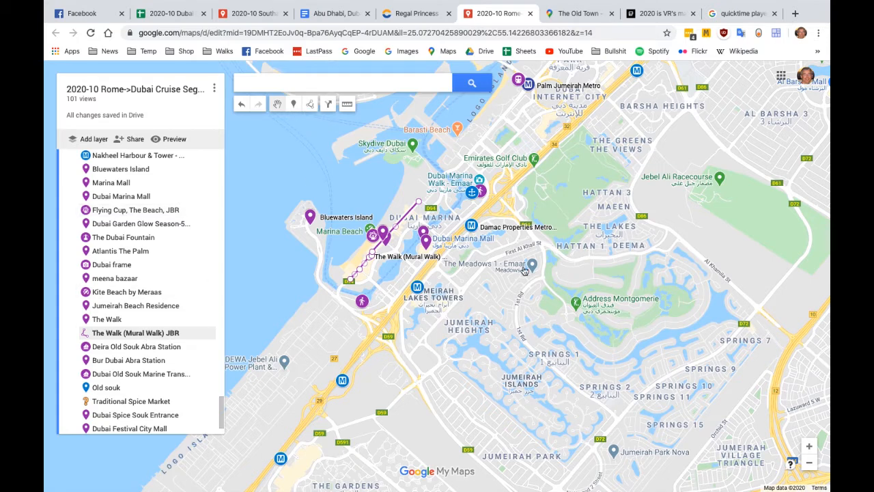
drag(454, 283, 427, 254)
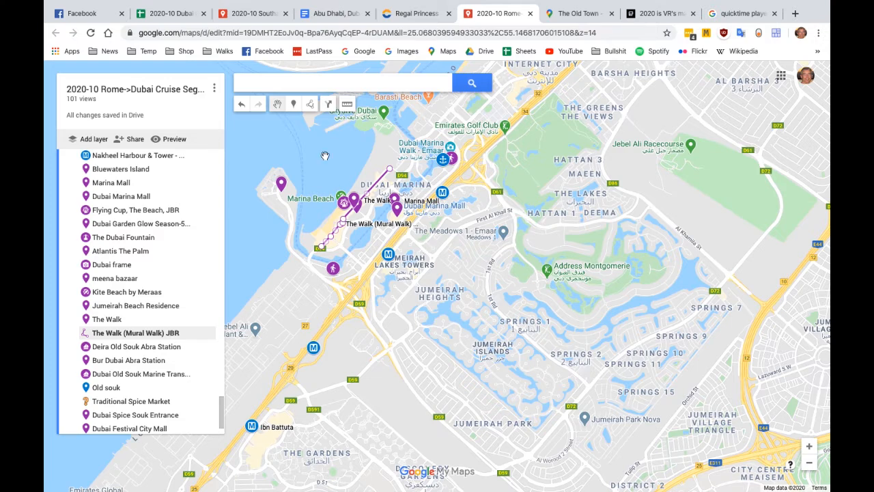
Draw a closed four-sided polygon of about 2.87 km² around Jumeirah Islands, from Jumeirah Heights to Jumeirah Park
click(311, 104)
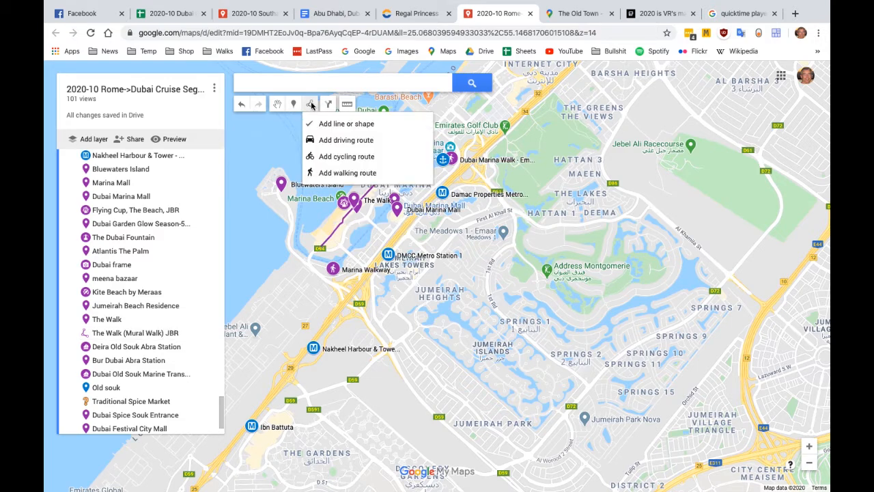
click(396, 310)
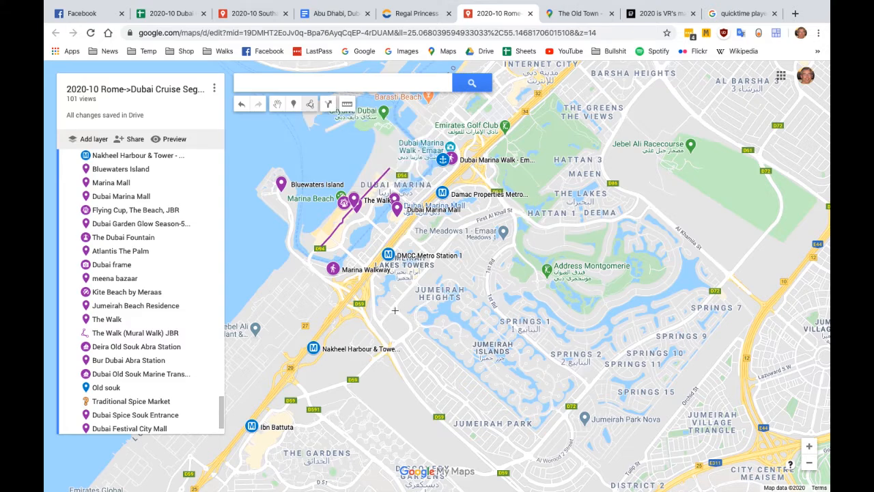
click(539, 430)
click(578, 380)
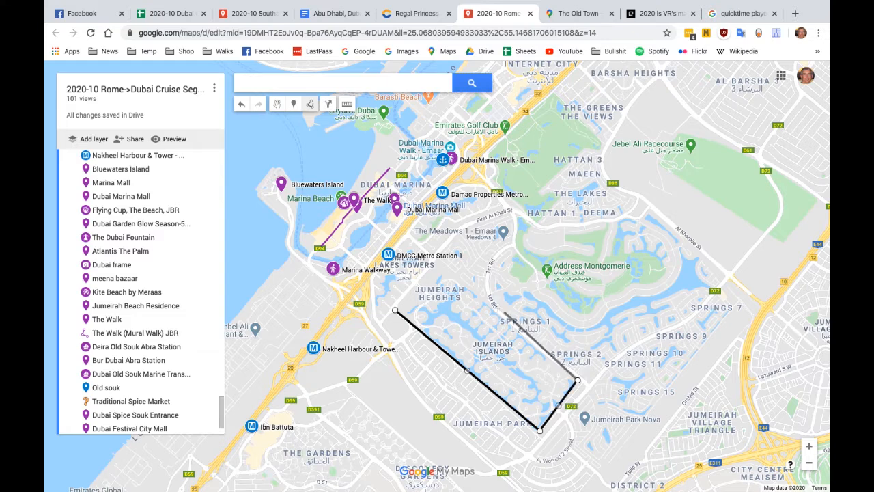
click(446, 270)
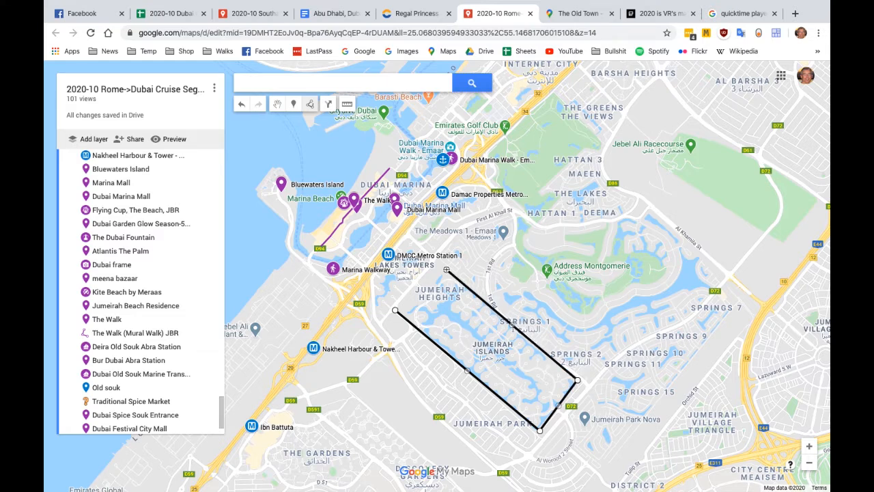
click(396, 311)
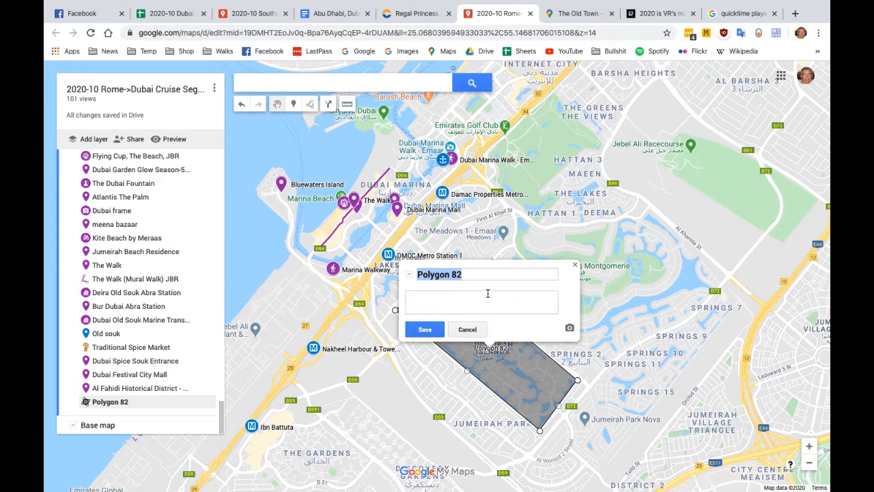
Name the Jumeirah Islands polygon "area 57", give it the description "list in space" and save it
text(area)
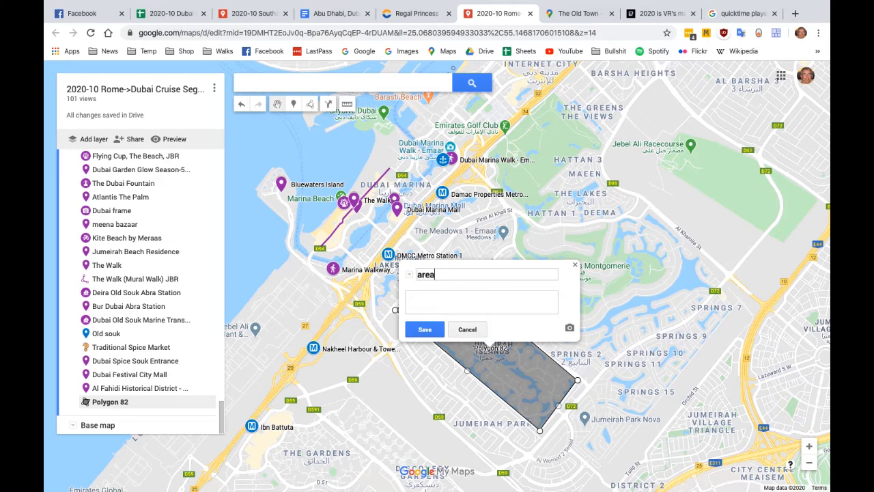
text( 57)
text(I)
text(ist in space)
click(429, 331)
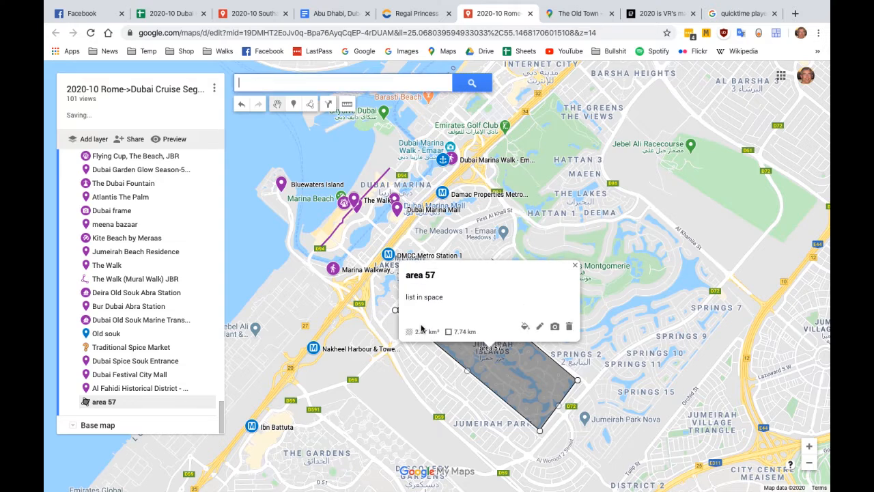
Restyle area 57 with a more transparent fill, the purple colour RGB (156, 39, 176) and a slightly wider border
click(525, 326)
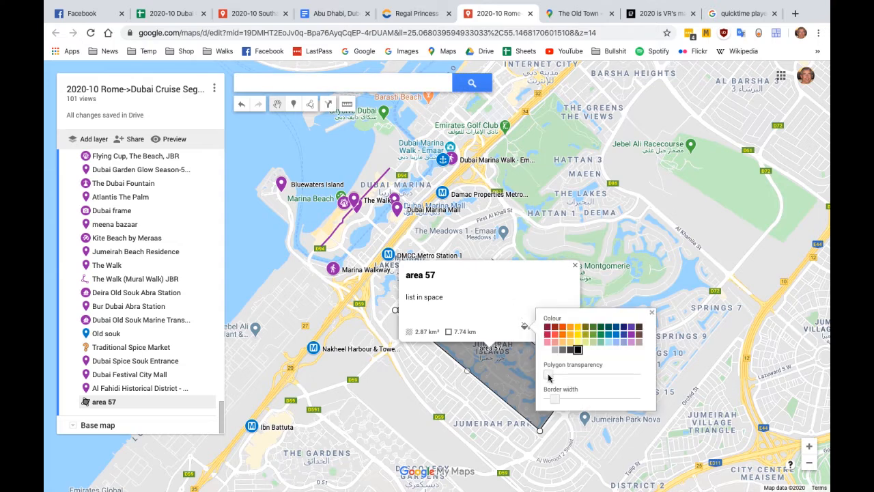
drag(548, 377, 618, 379)
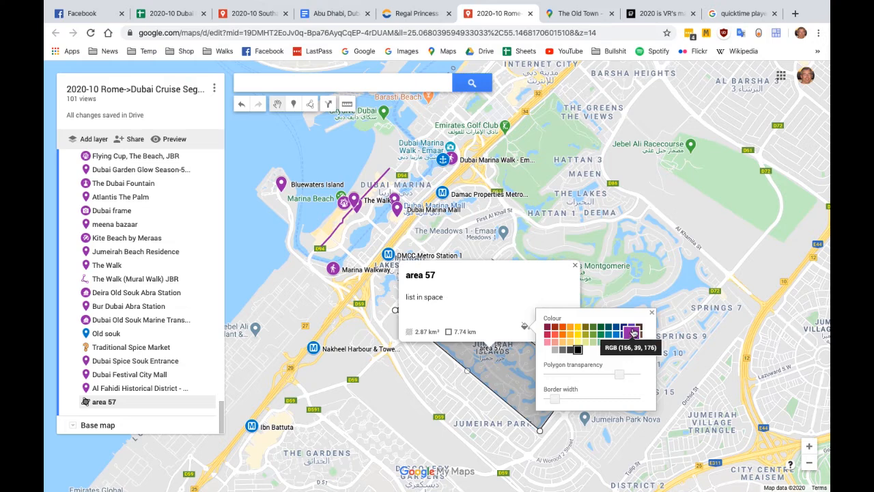
click(633, 332)
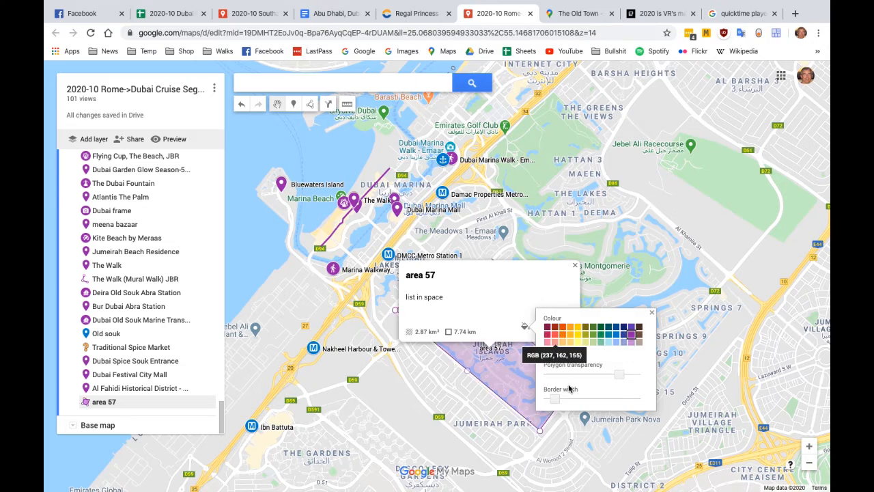
mouse_move(551, 403)
mouse_down()
mouse_move(579, 403)
mouse_move(550, 404)
mouse_move(558, 404)
mouse_up()
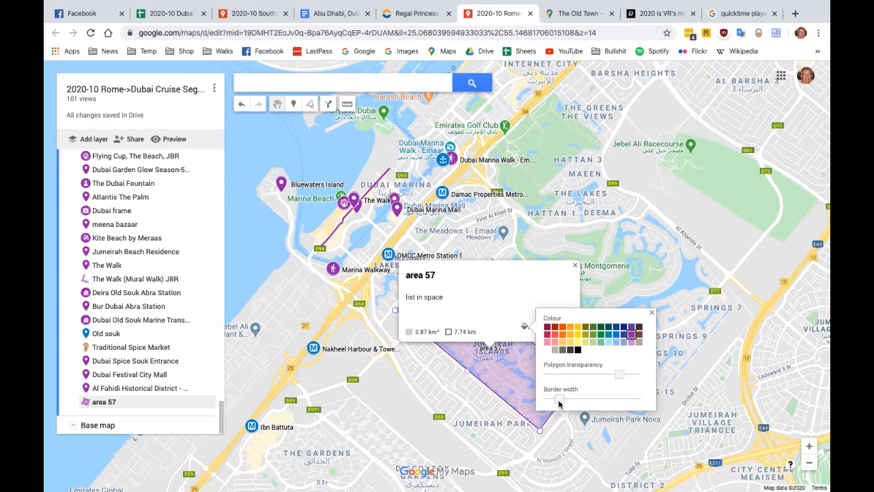
click(652, 312)
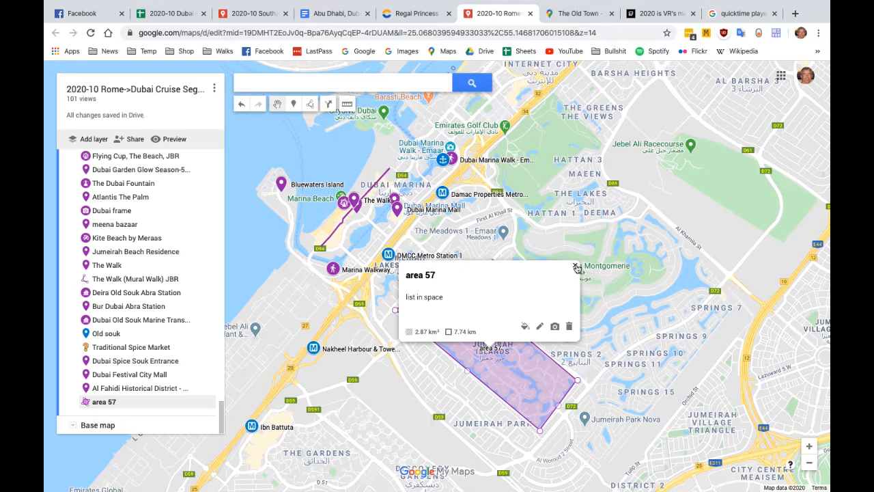
click(577, 267)
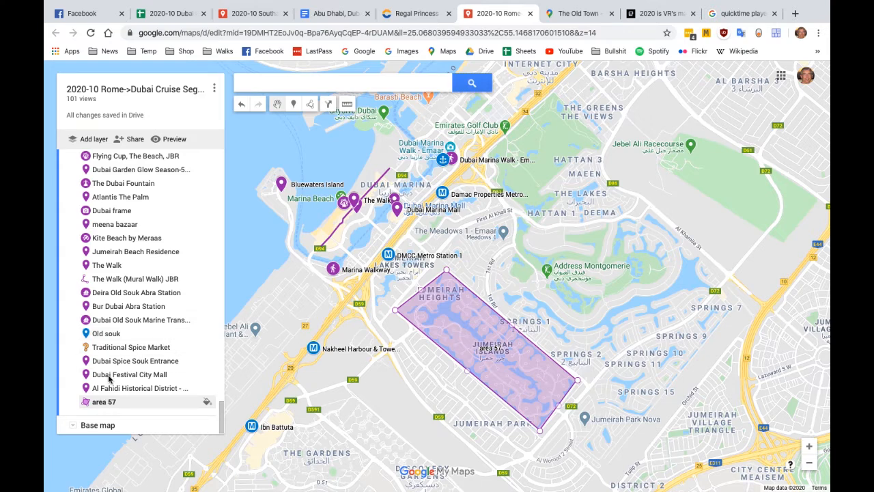
Add a new layer to the map and name it "polygons"
click(100, 142)
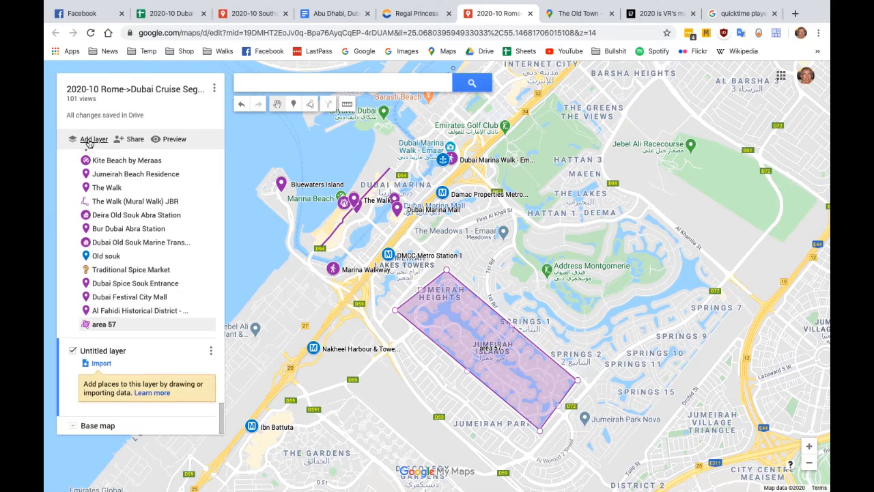
click(103, 350)
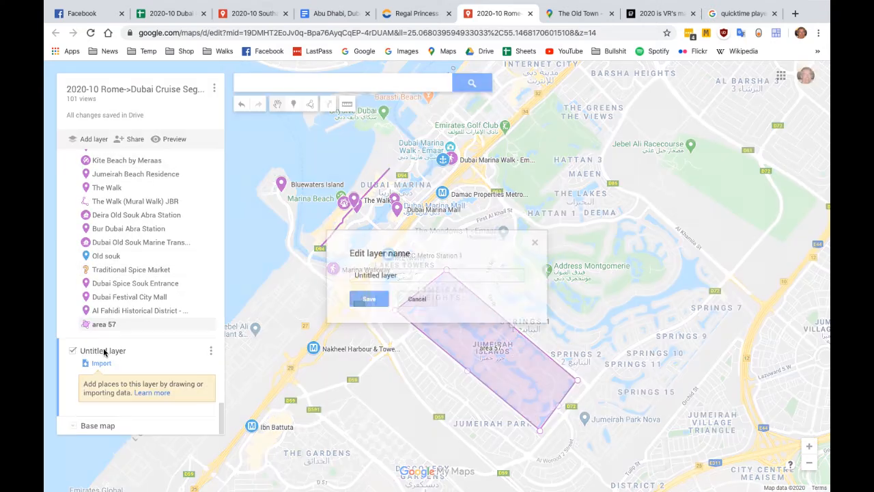
click(357, 275)
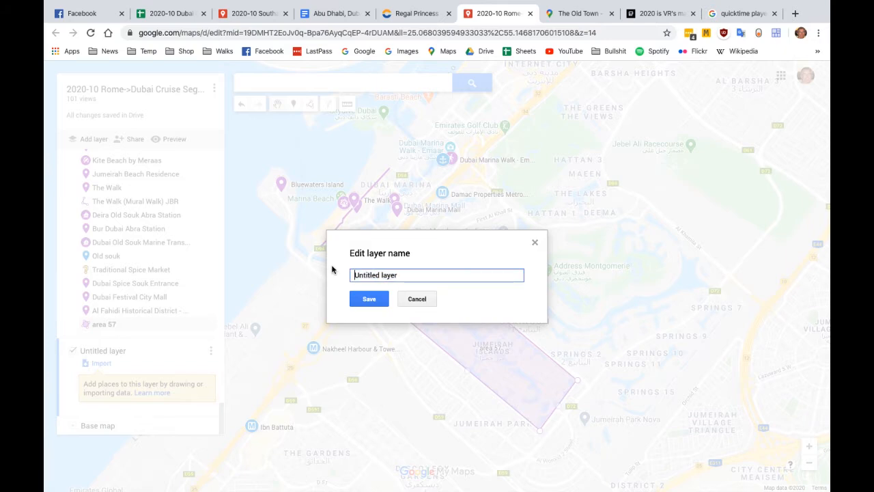
key(ctrl+a)
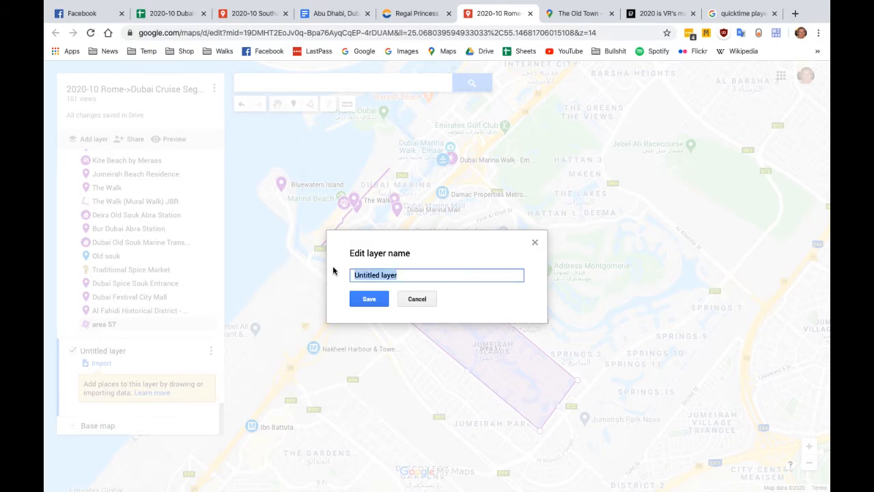
text(pol)
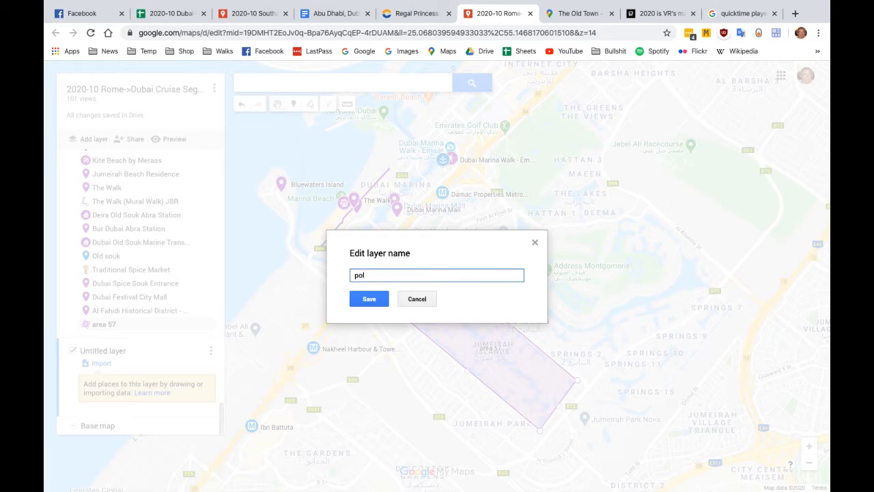
text(ygons)
click(369, 298)
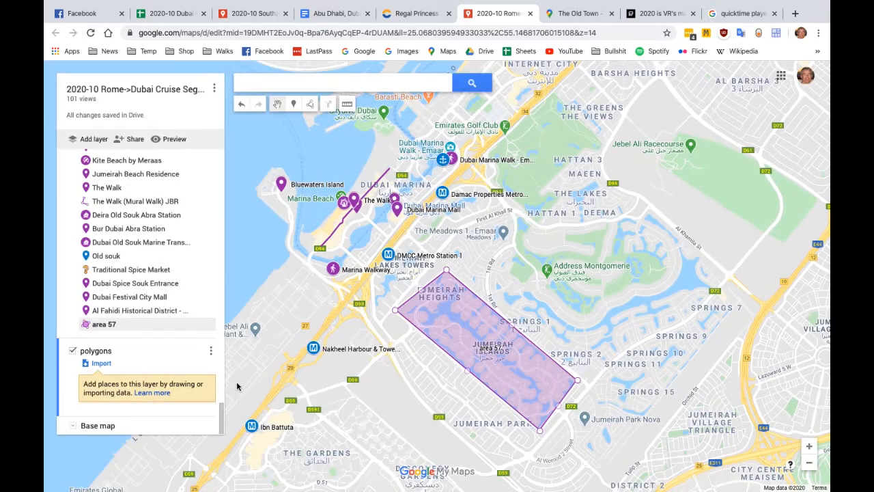
Move area 57 from its current layer into the polygons layer and close its details
click(104, 326)
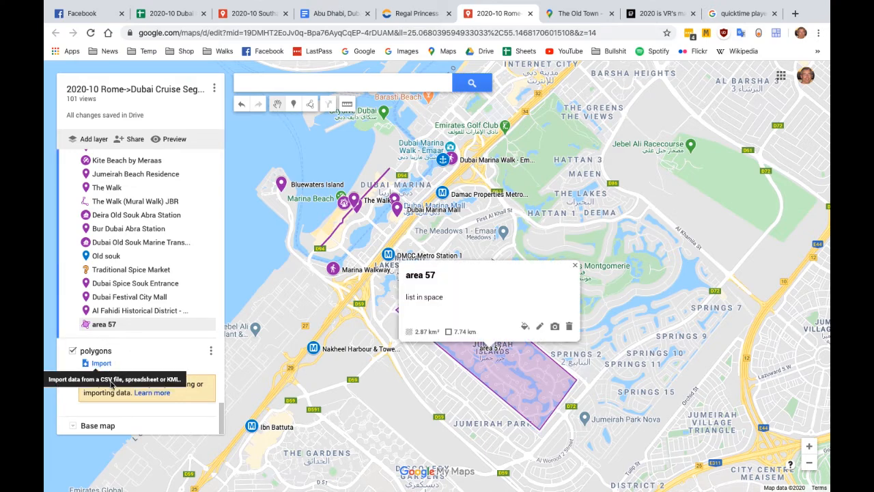
drag(91, 329, 109, 385)
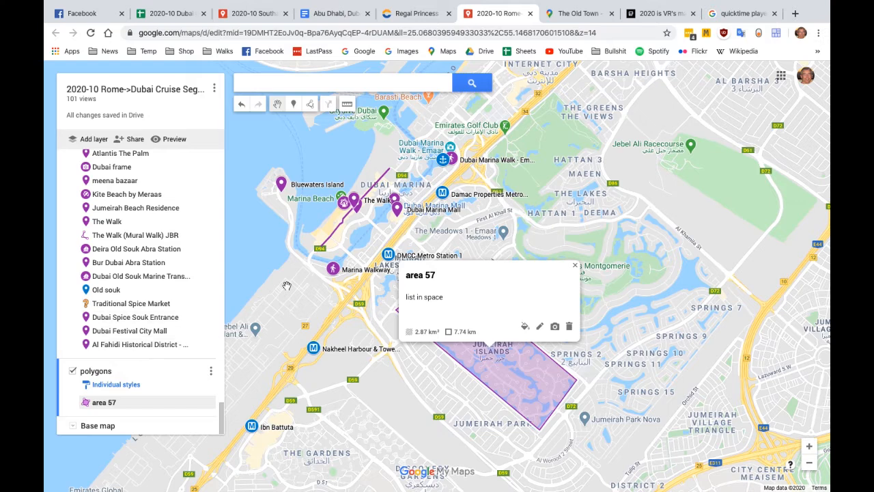
click(575, 266)
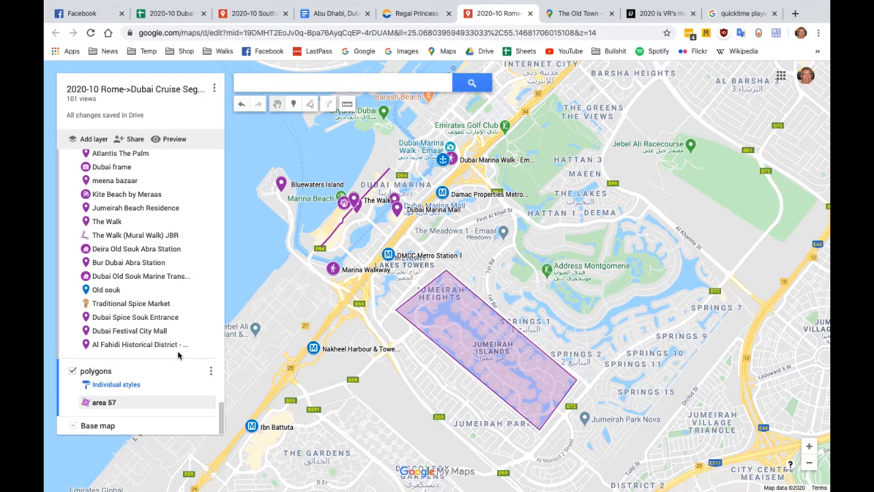
Hide the polygons layer, show it again and hide it once more
click(72, 371)
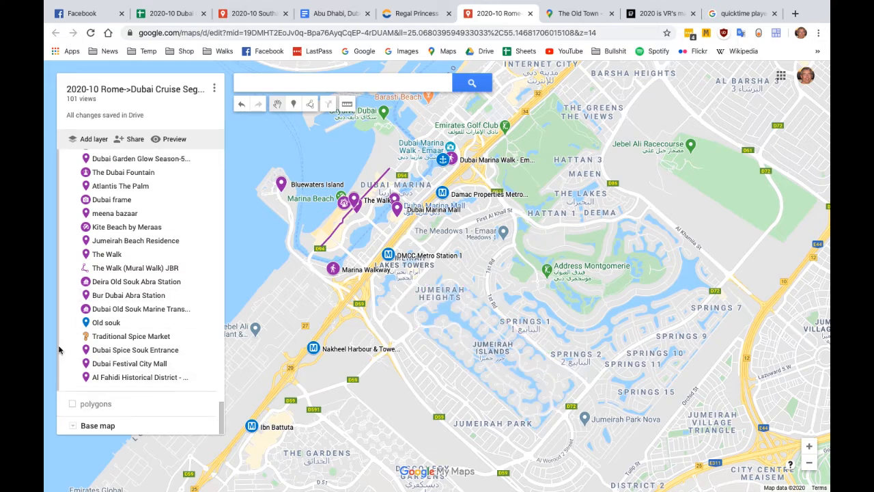
click(73, 405)
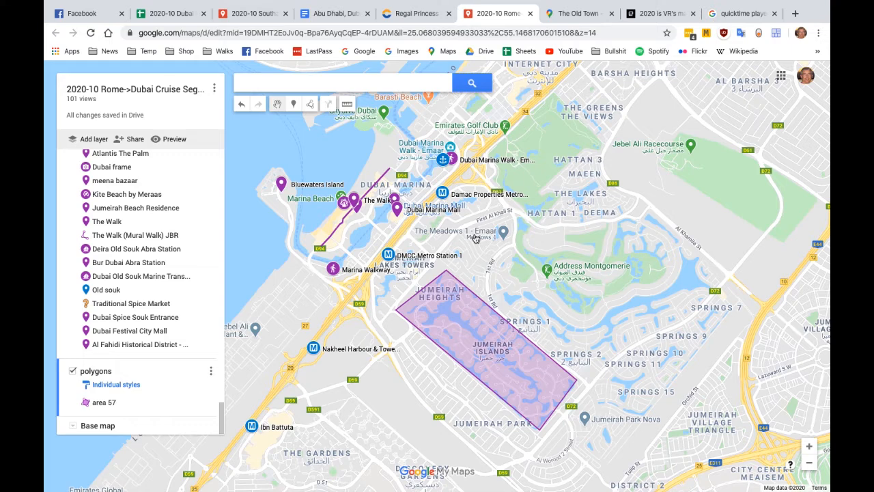
click(72, 370)
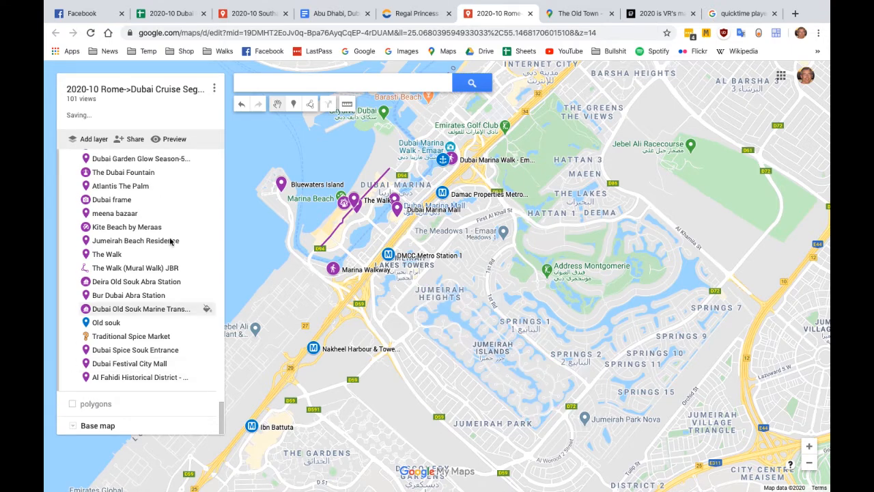
Look up the Burjuman metro station among the places and examine the Dubai metro stops around it on the map
scroll(170, 240, up, 5)
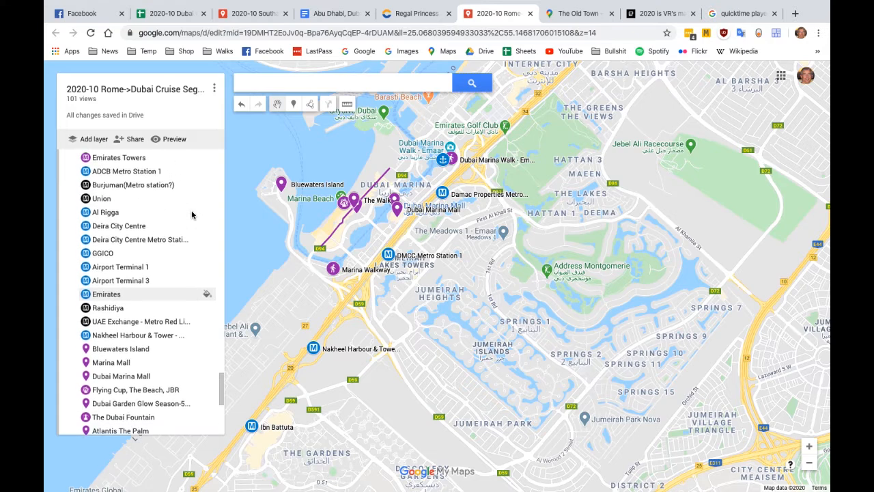
click(87, 186)
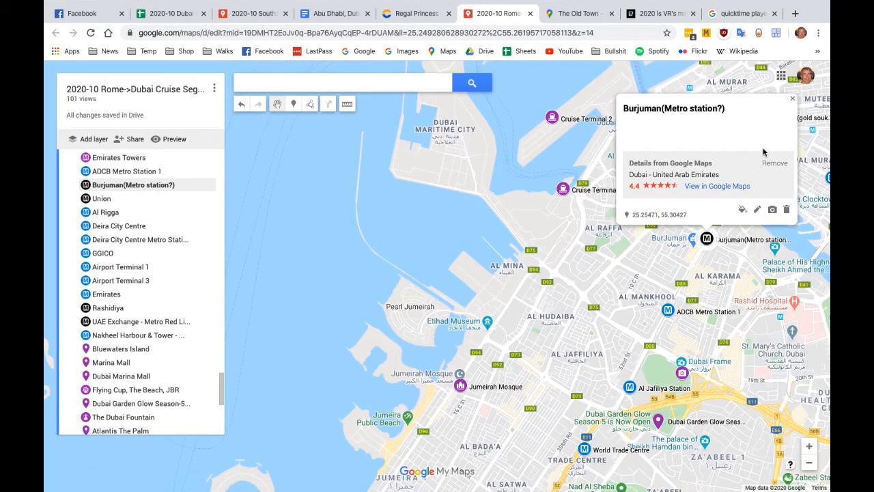
click(792, 98)
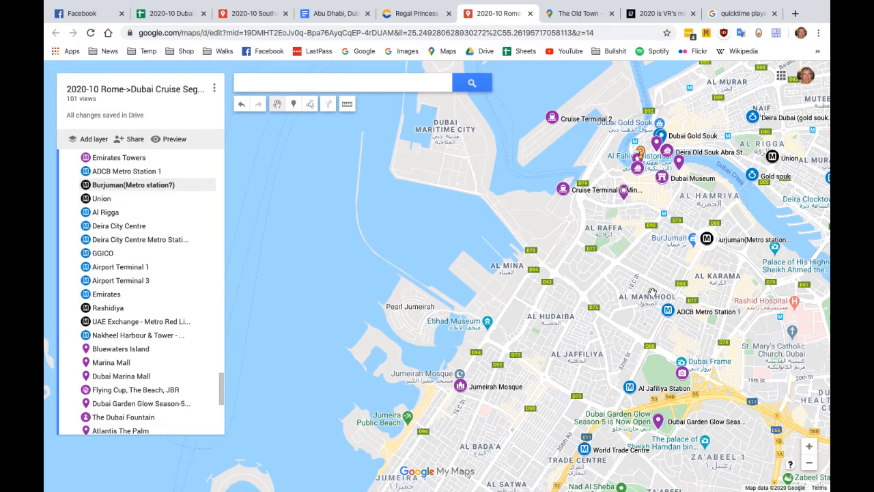
drag(652, 293, 587, 191)
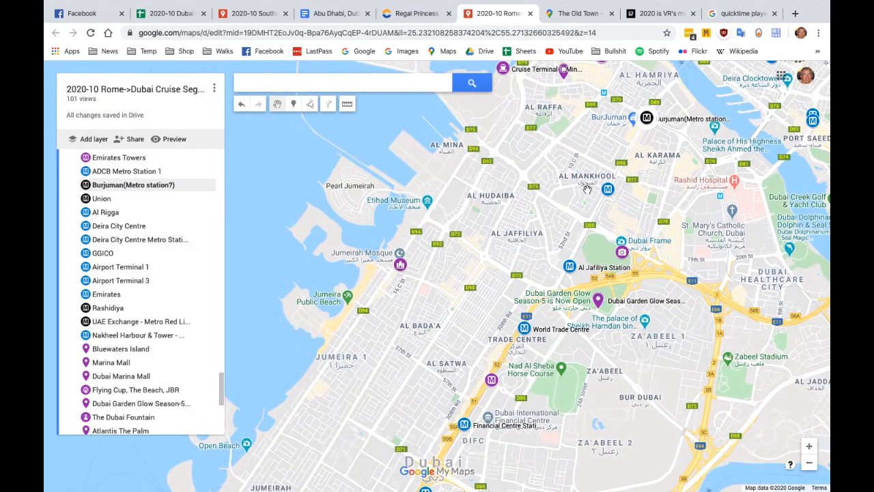
scroll(587, 190, down, 2)
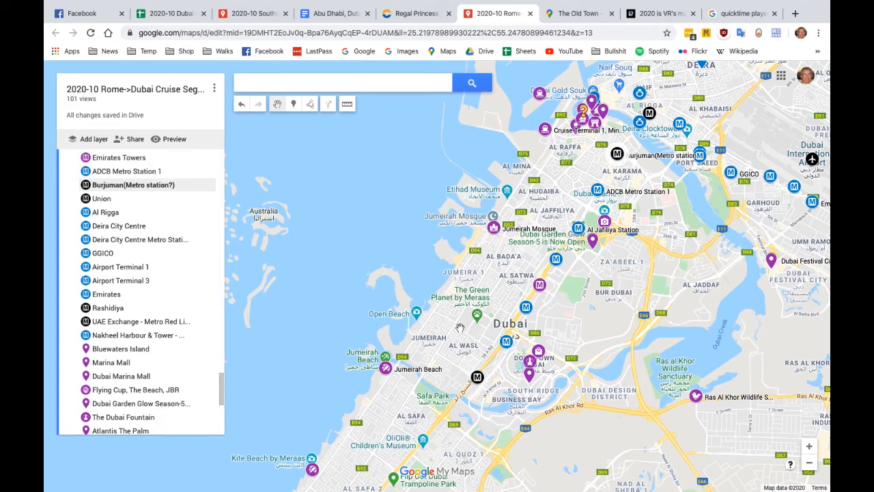
scroll(191, 362, down, 3)
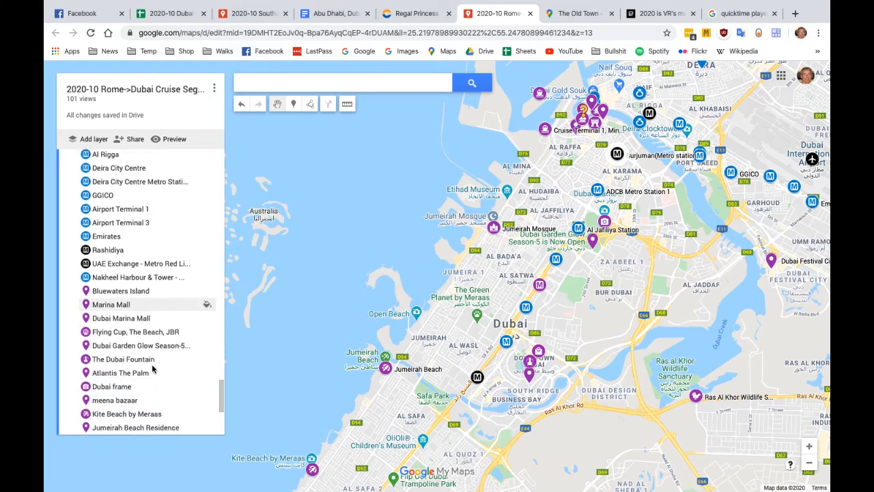
scroll(153, 369, down, 1)
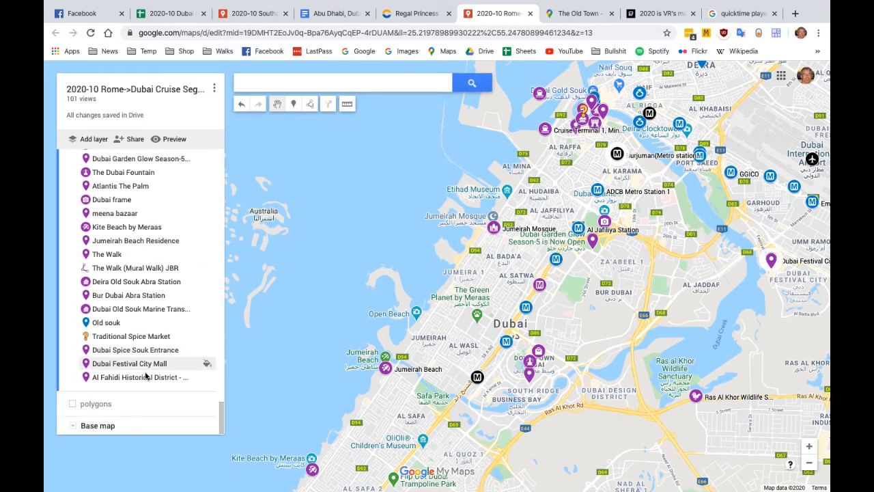
Show the polygons layer again and delete it together with area 57
click(123, 406)
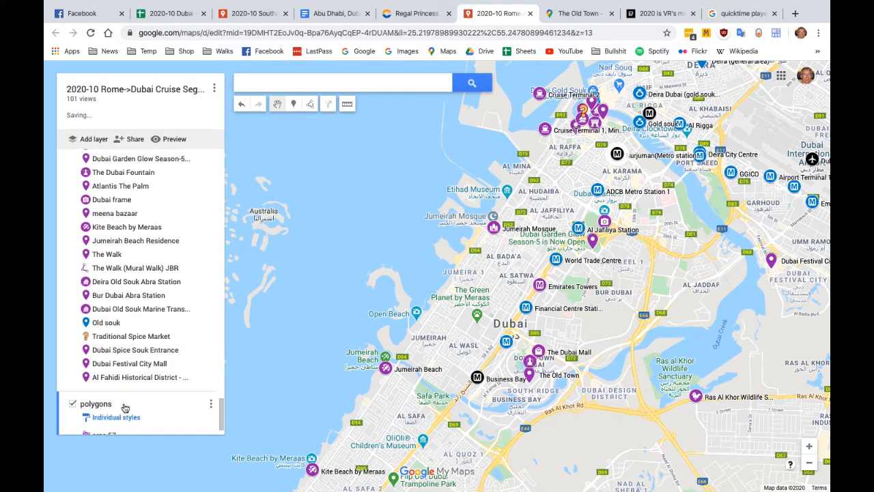
click(211, 404)
click(139, 440)
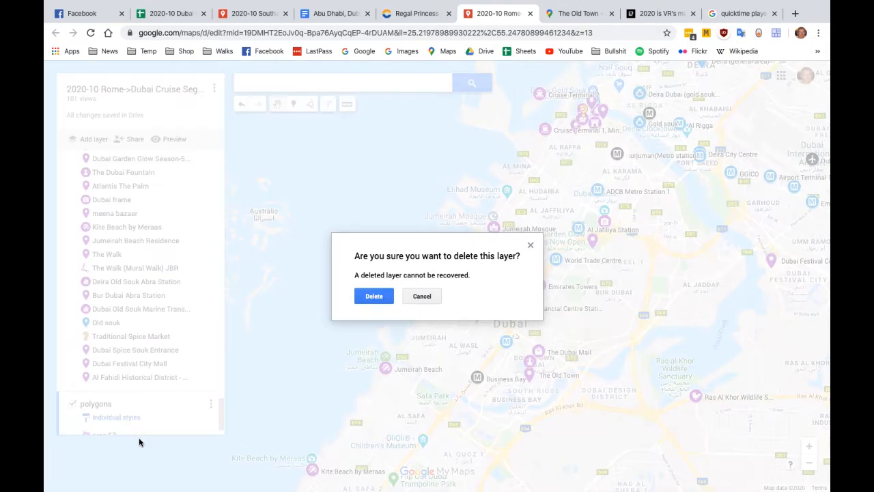
click(374, 298)
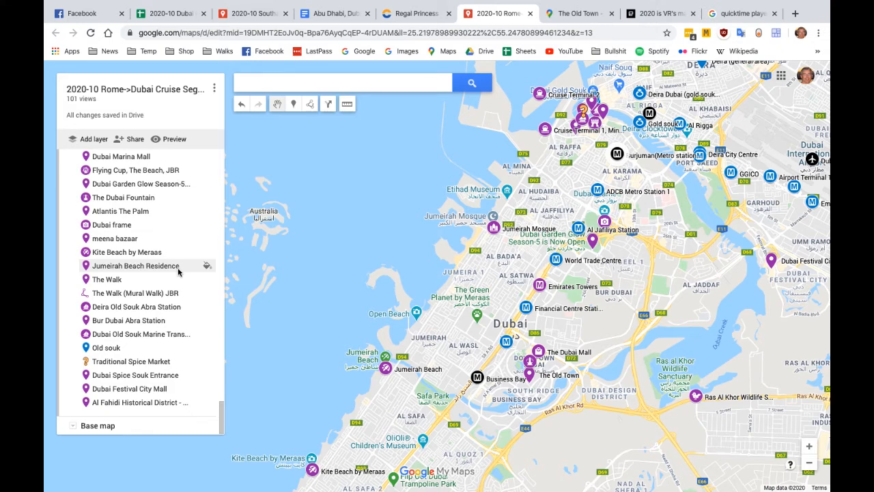
Add driving directions to Jumeirah Mosque with The Old Town as the starting point
click(493, 231)
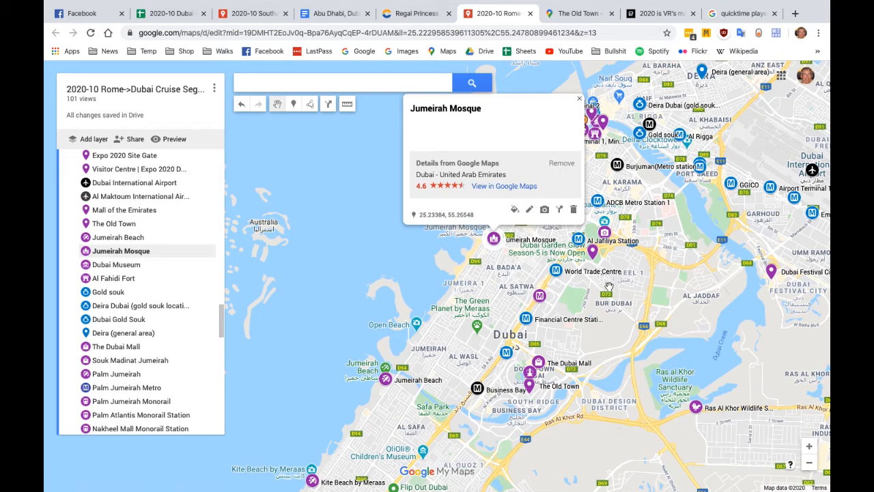
click(560, 212)
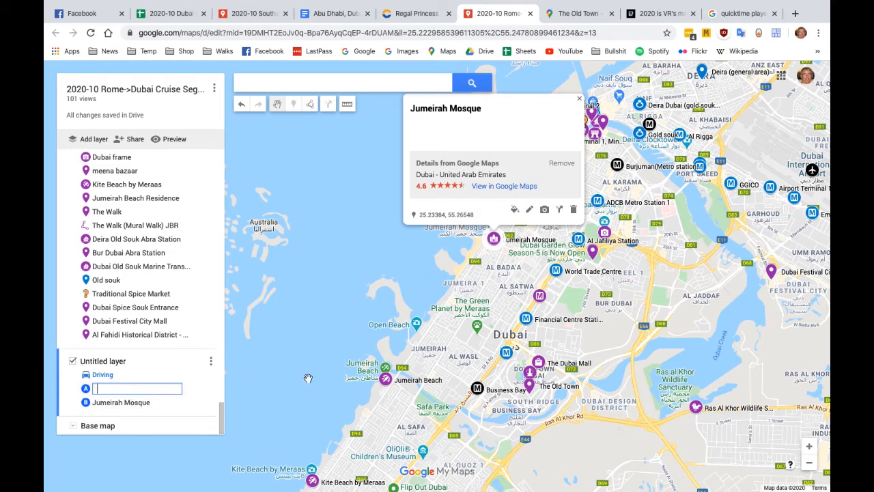
click(530, 388)
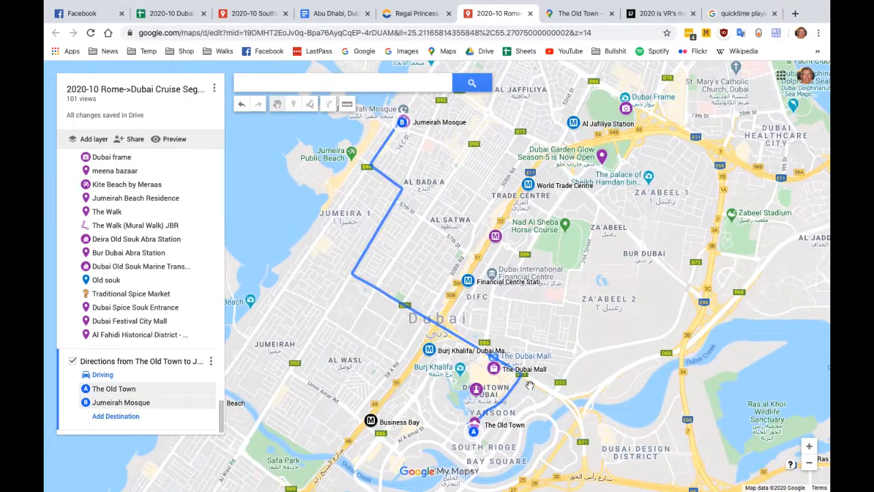
Check the transportation modes available for the route from The Old Town to Jumeirah Mosque and delete the directions layer
click(103, 375)
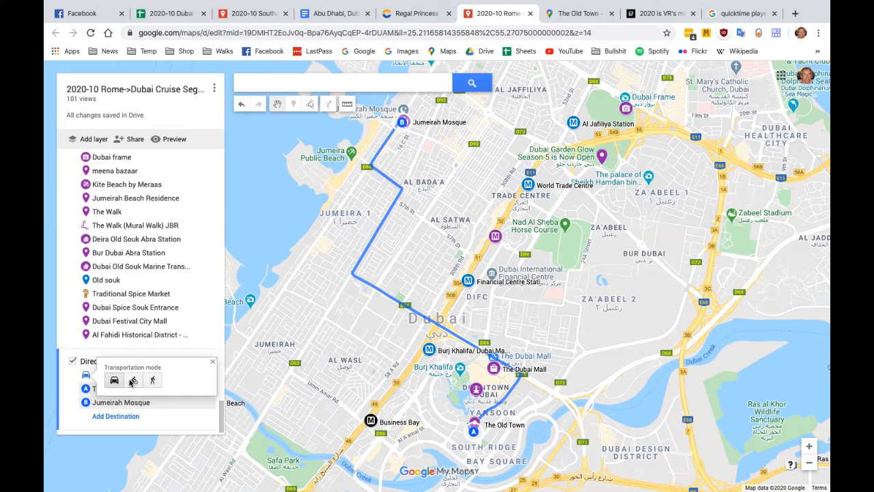
click(212, 363)
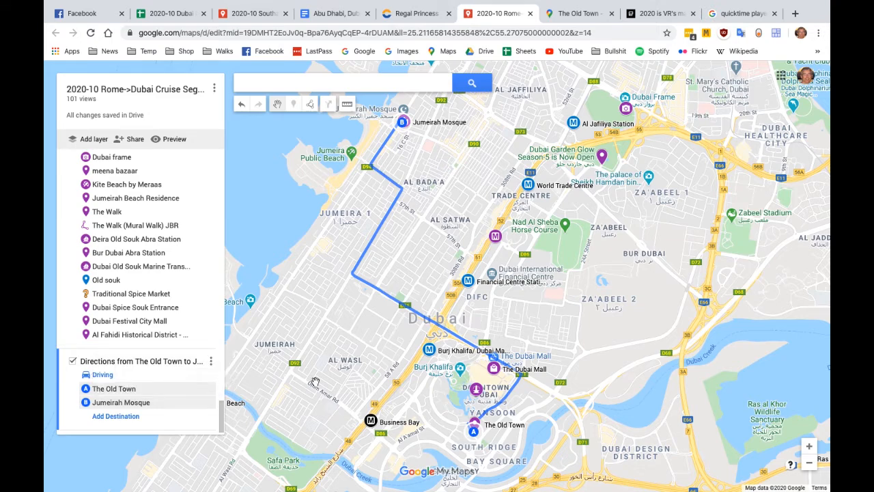
click(211, 361)
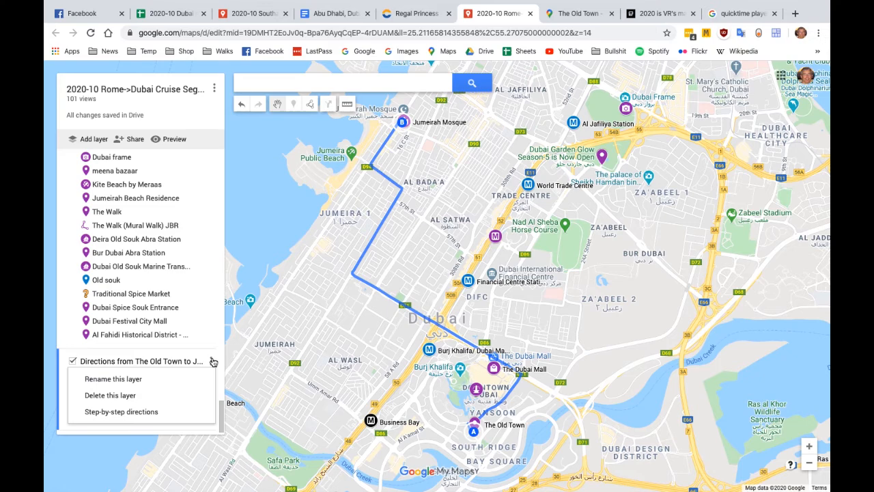
click(116, 398)
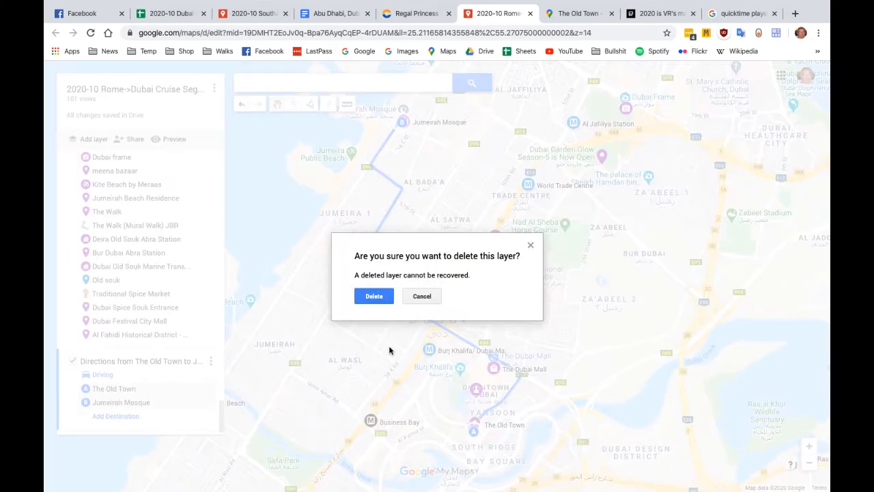
click(373, 296)
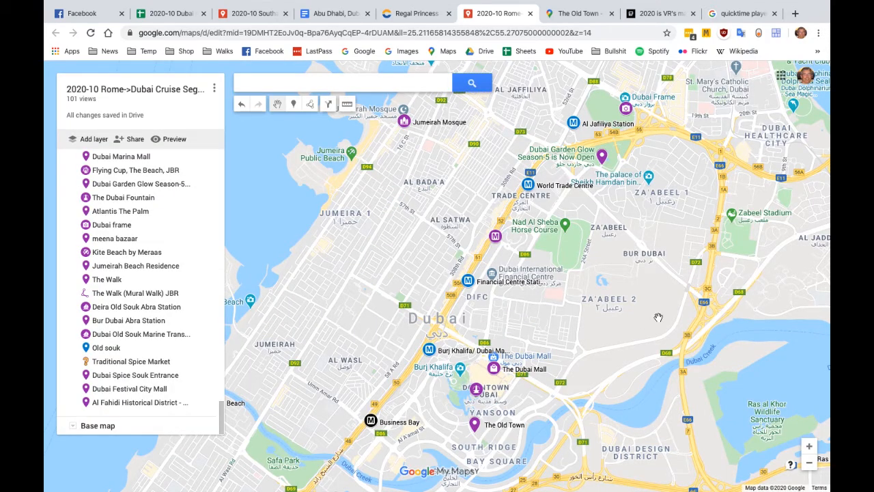
Check the place details of The Old Town and open Jumeirah Mosque in Google Maps
click(475, 425)
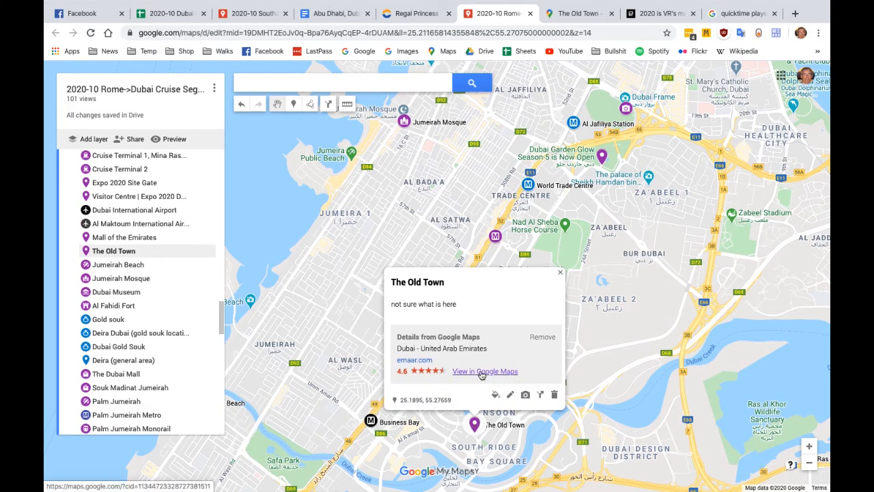
click(405, 123)
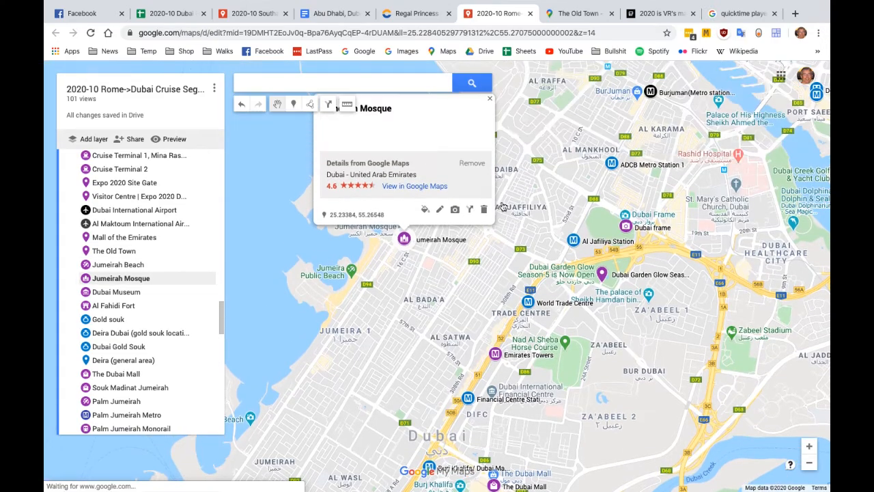
click(409, 186)
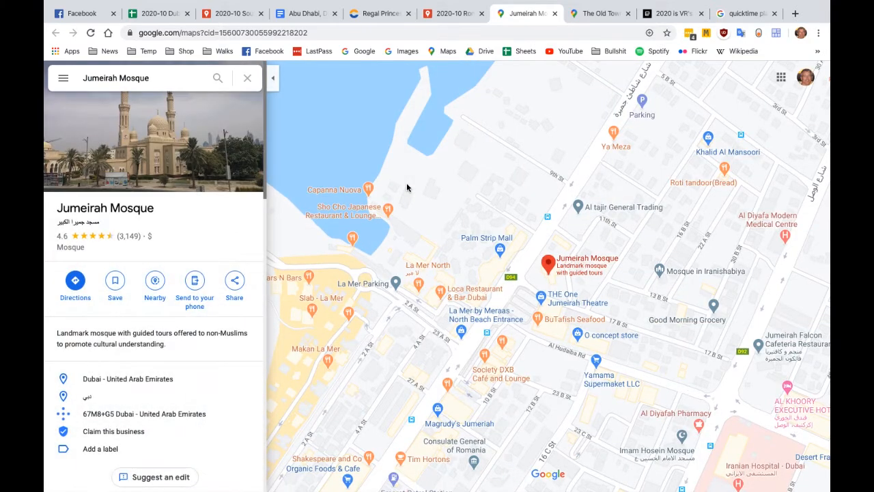
Get driving directions to Jumeirah Mosque from The Dubai Fountain, picked on the map, and examine the suggested routes
click(75, 296)
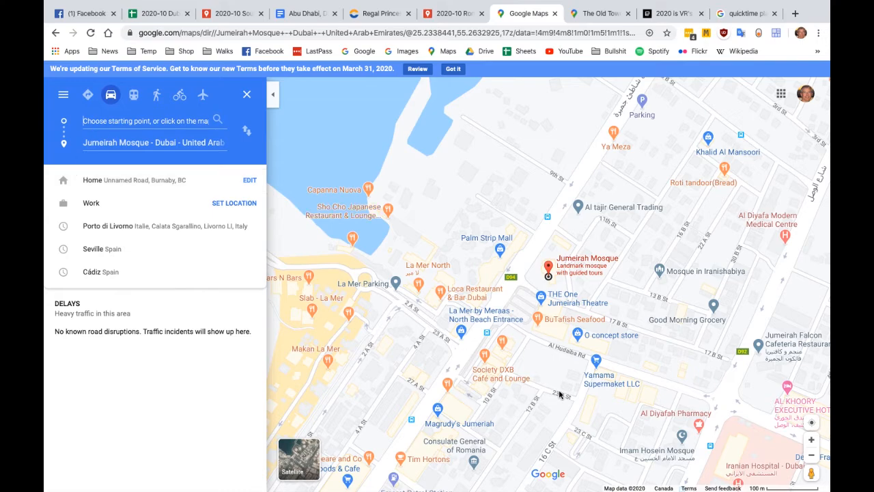
drag(546, 384, 490, 196)
scroll(490, 197, down, 5)
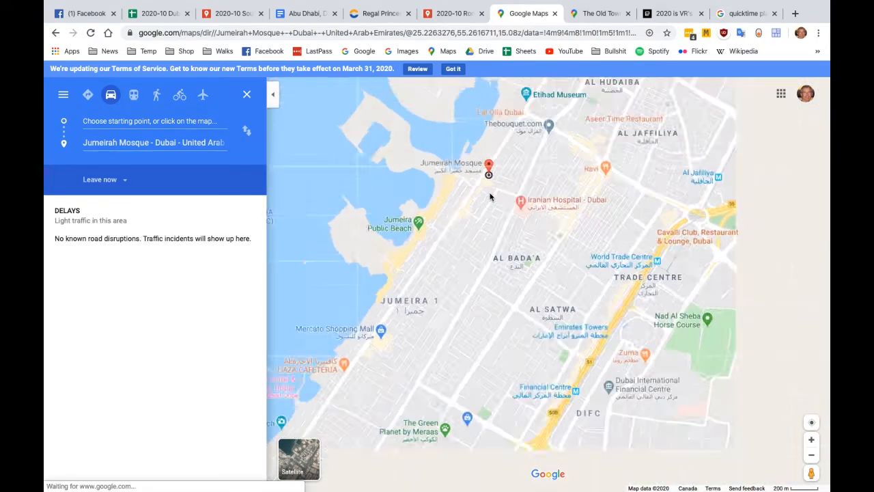
scroll(505, 305, down, 4)
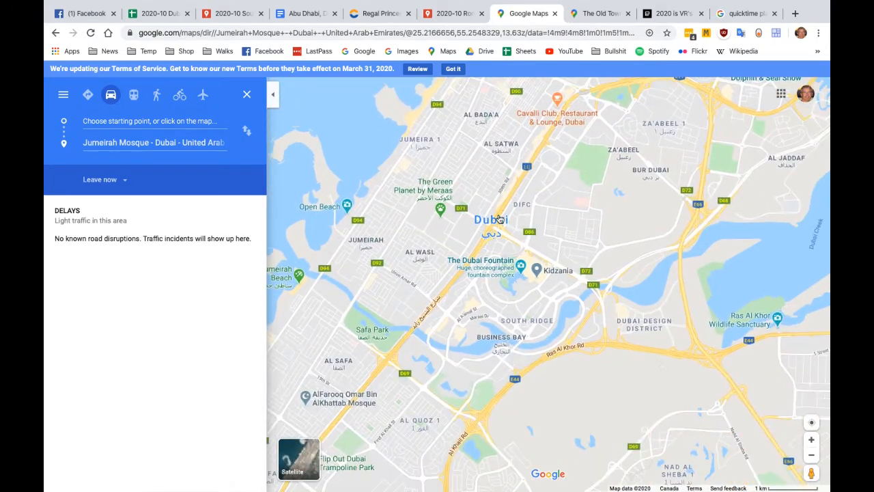
click(520, 266)
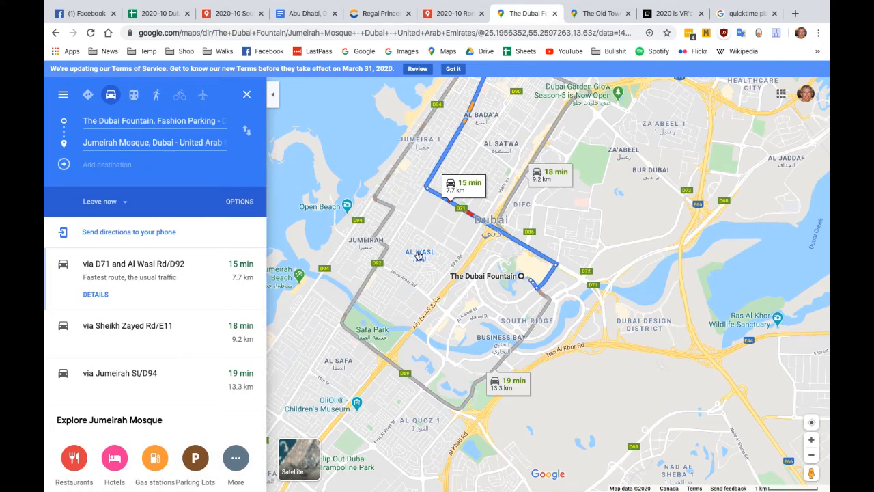
scroll(599, 266, down, 2)
scroll(592, 219, up, 2)
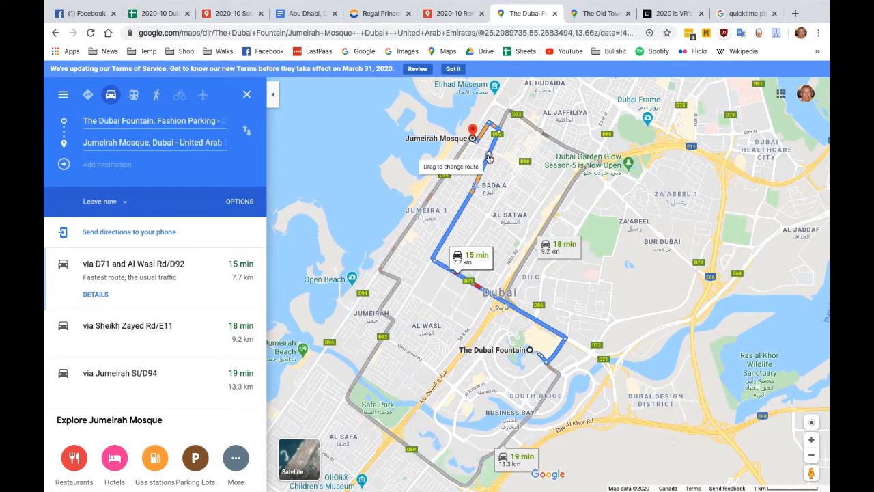
Compare the public transit routes, selecting the alternative with buses F41 and 9, and return to the custom cruise map
click(134, 96)
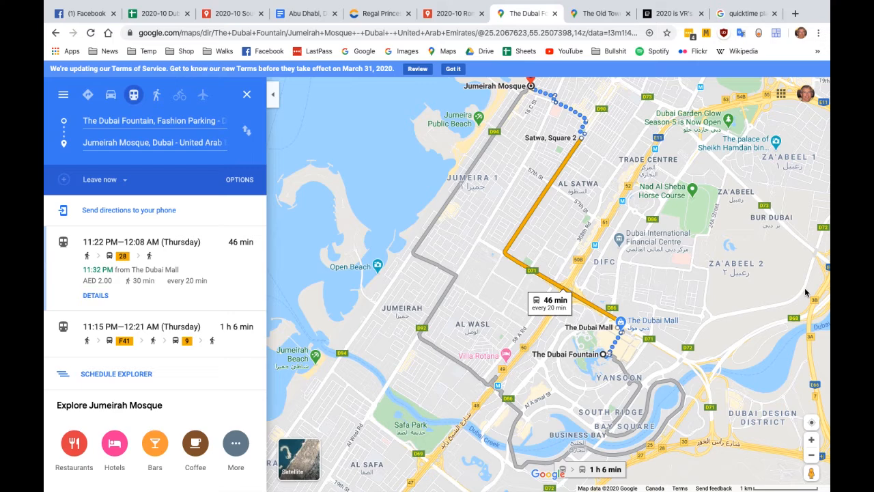
click(451, 290)
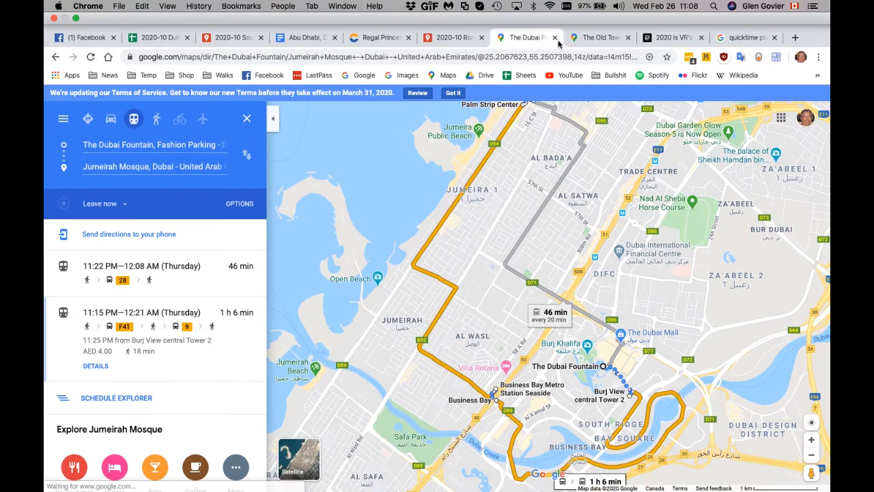
click(554, 13)
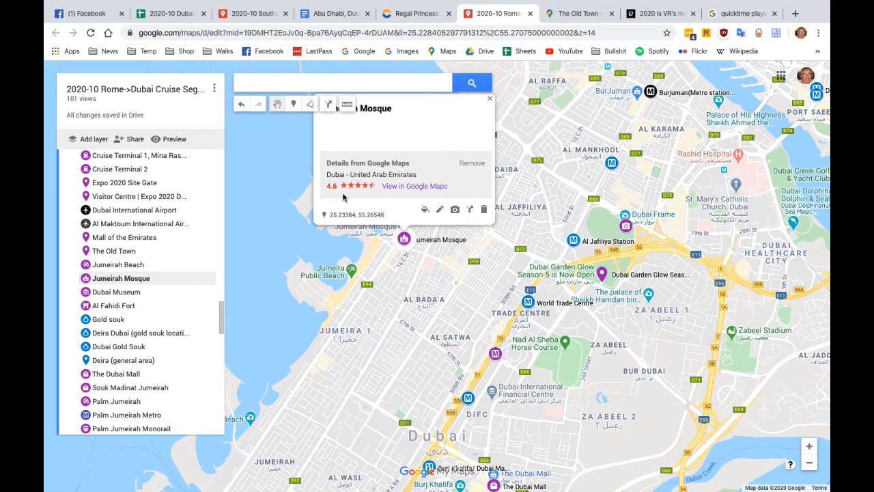
click(292, 252)
Change the base map to Satellite and examine the coastline around Jumeirah Mosque up close
scroll(114, 337, down, 10)
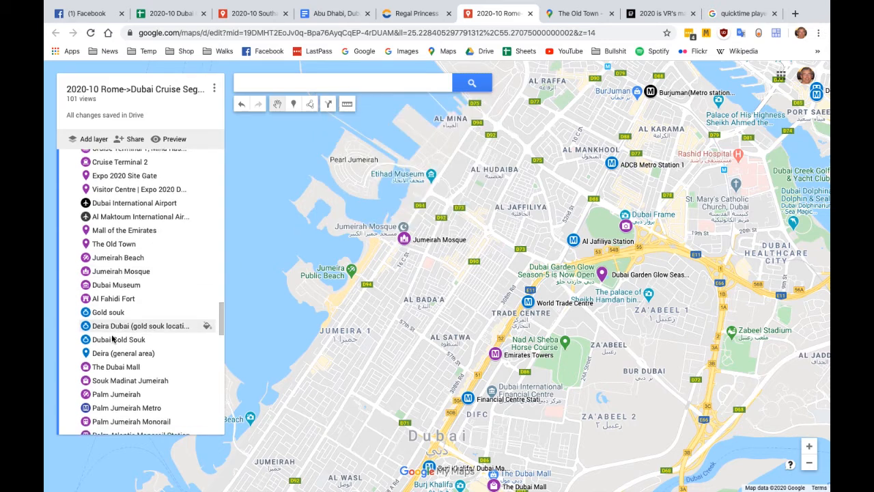
scroll(112, 338, down, 6)
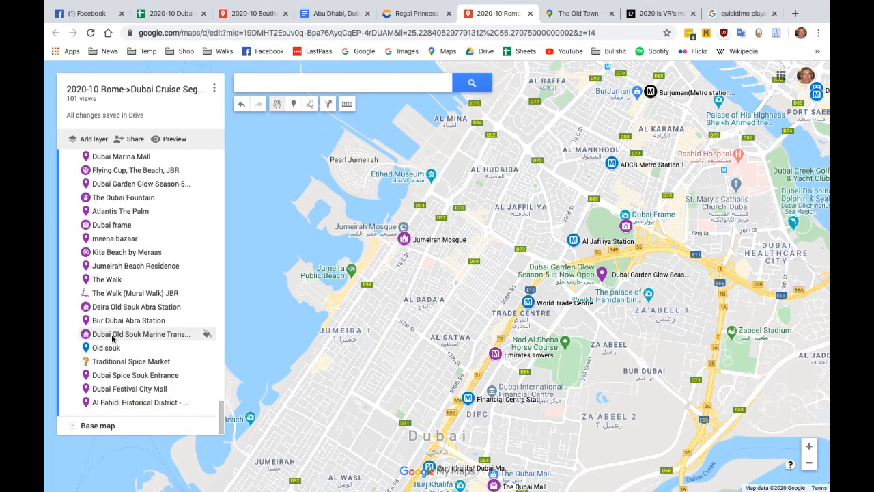
click(73, 428)
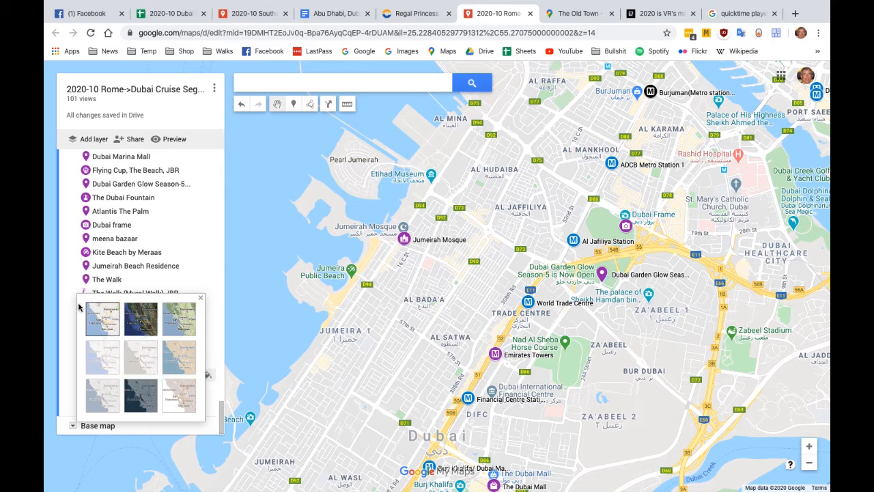
click(140, 321)
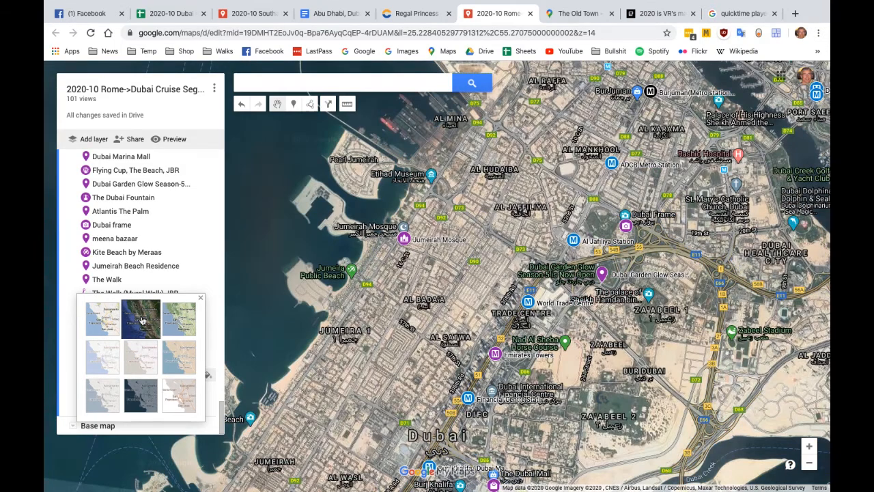
scroll(408, 203, up, 1)
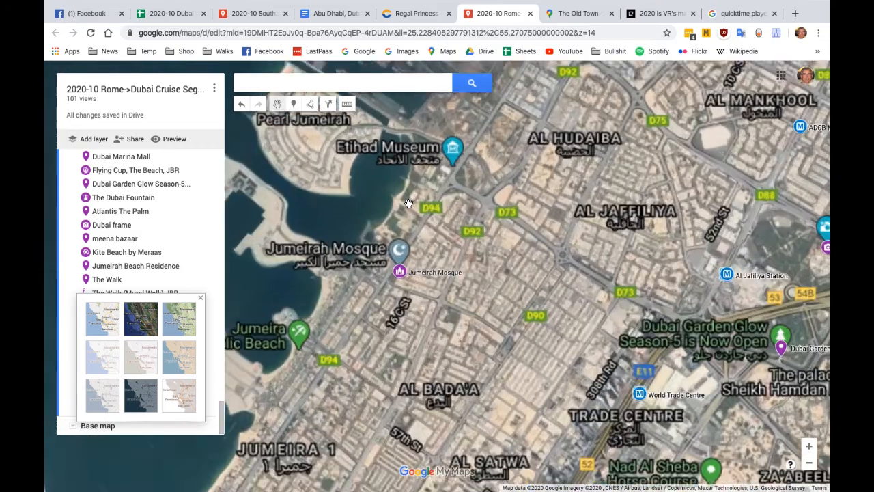
scroll(450, 329, up, 1)
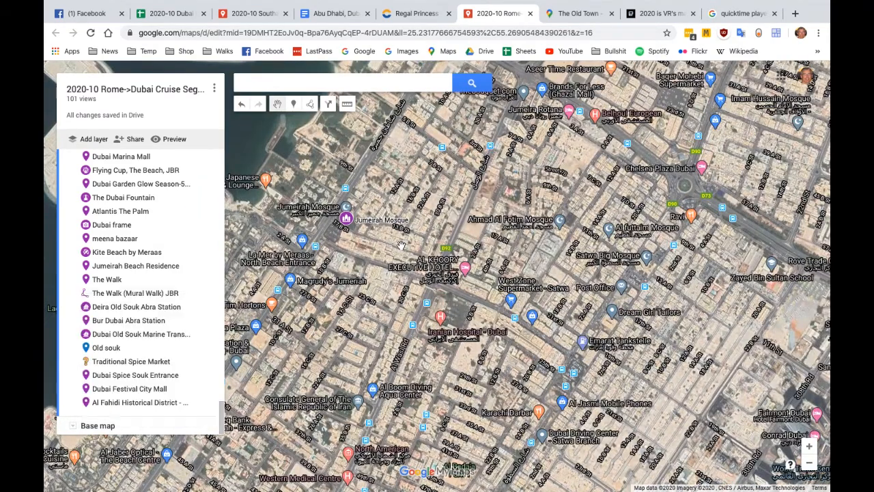
drag(404, 244, 623, 295)
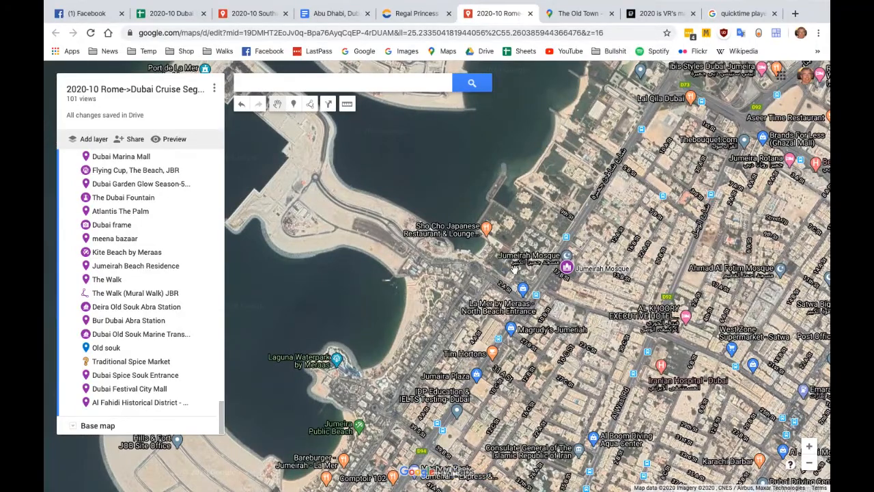
scroll(499, 263, up, 1)
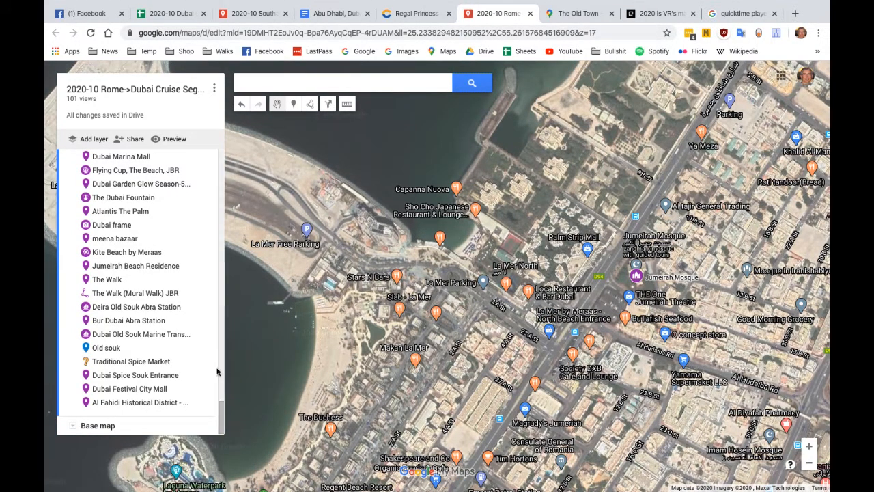
Try the green relief base map style and the beige-land, blue-water style, checking the area around Jumeirah Mosque
click(73, 425)
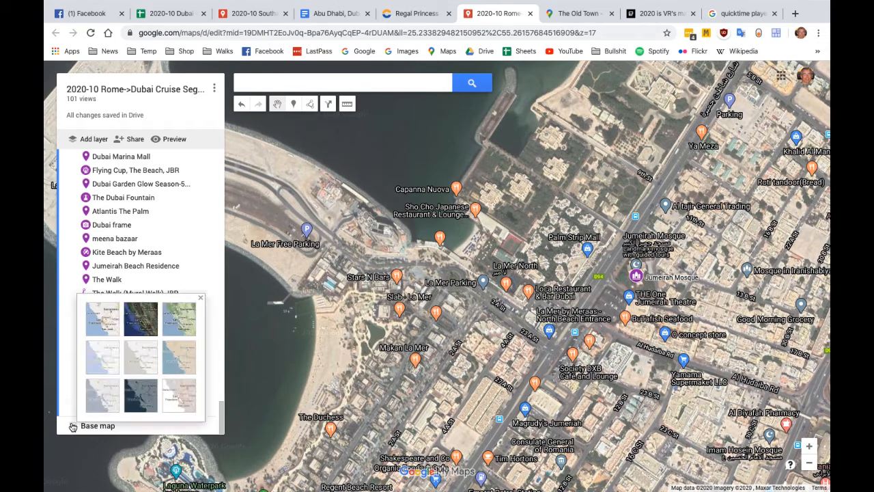
click(180, 322)
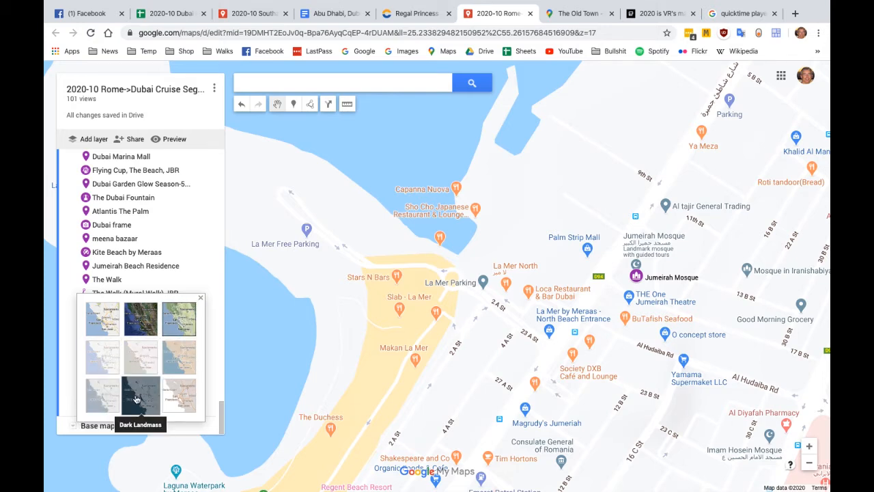
click(180, 361)
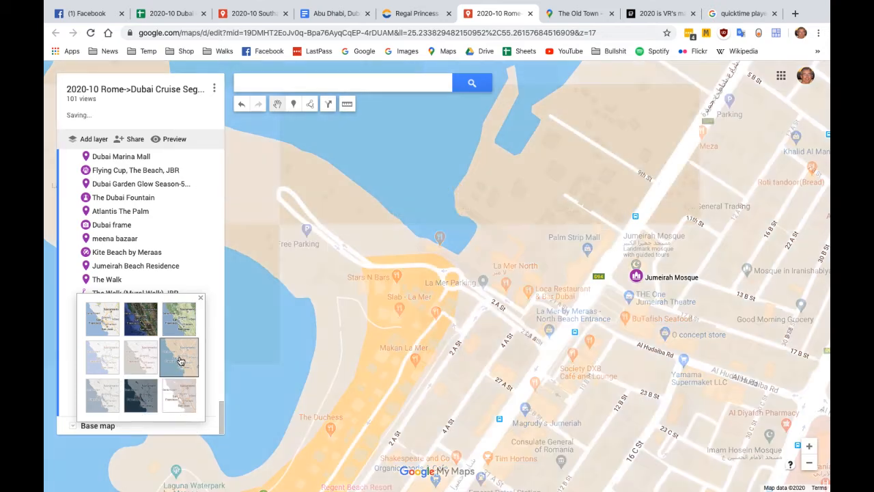
scroll(475, 307, down, 1)
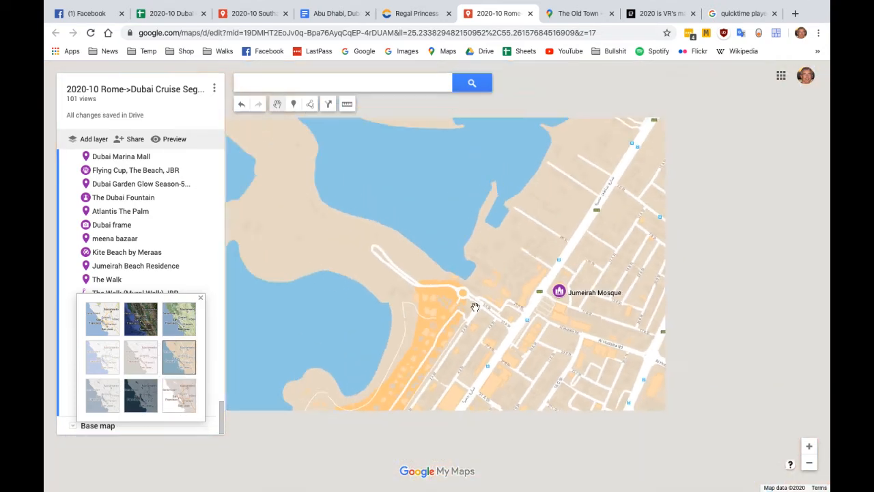
scroll(539, 297, down, 1)
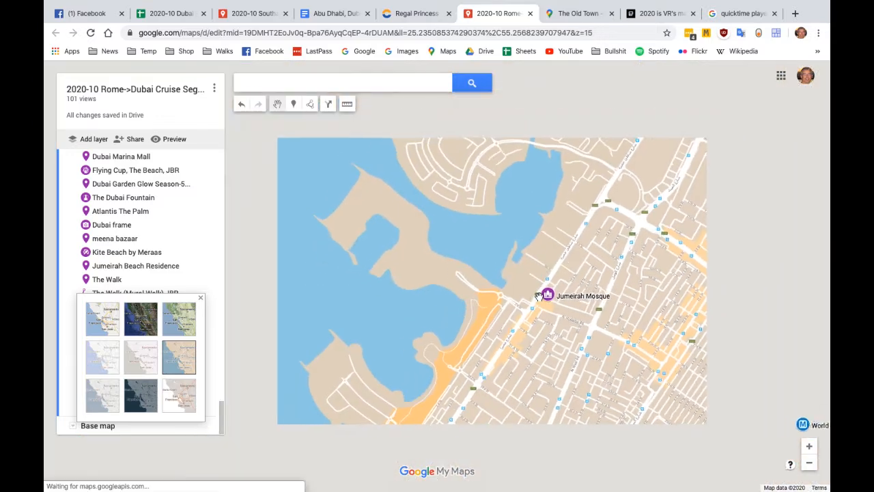
drag(550, 304, 505, 216)
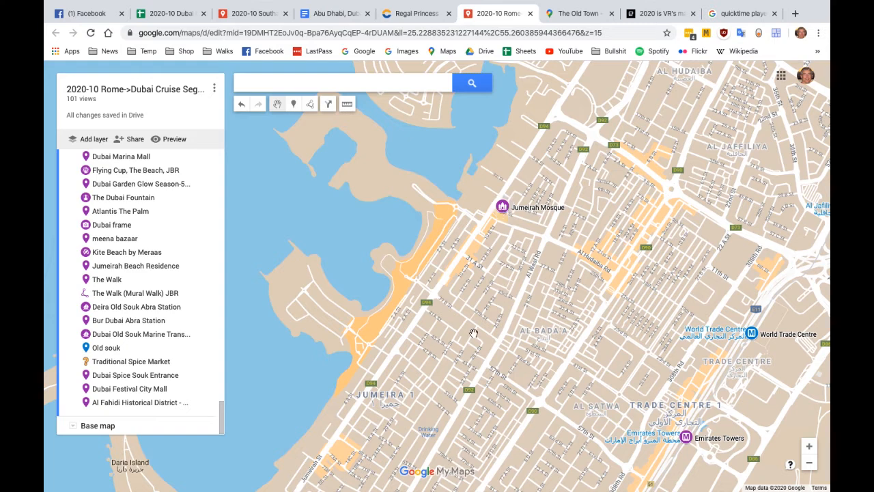
Switch the base map to the standard road map style and on to Satellite, and view the wider Dubai coast
click(72, 426)
click(102, 318)
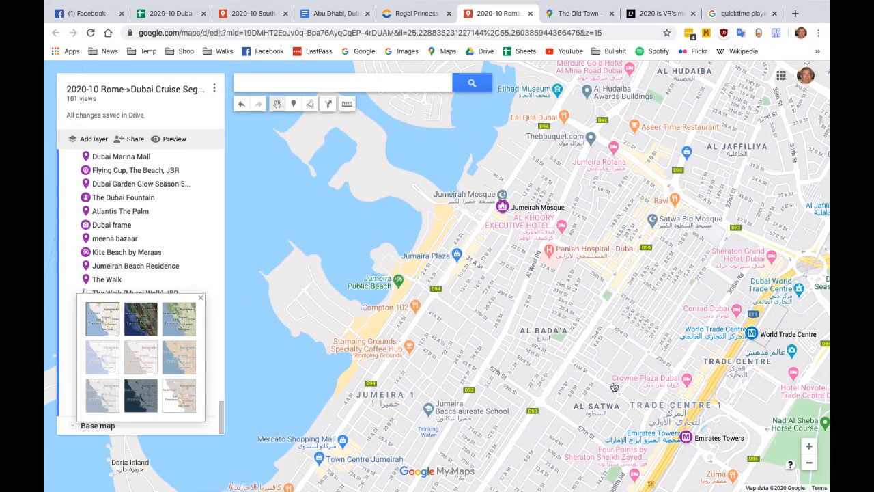
click(142, 318)
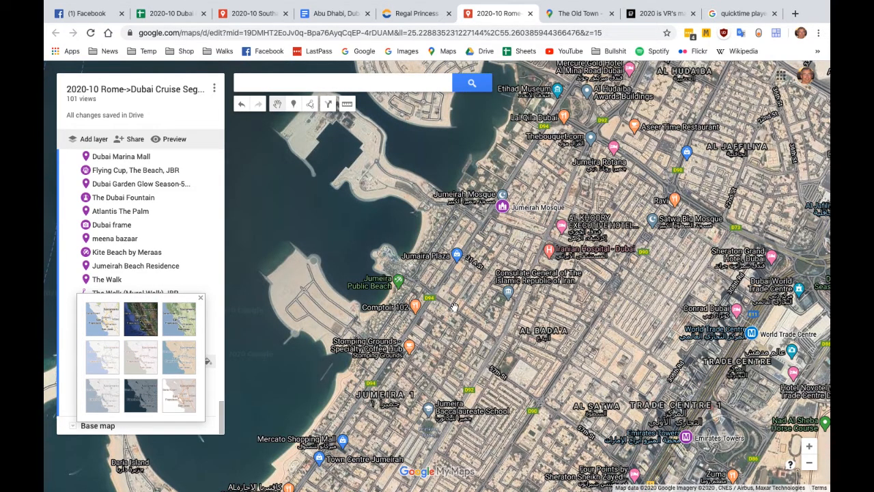
click(201, 297)
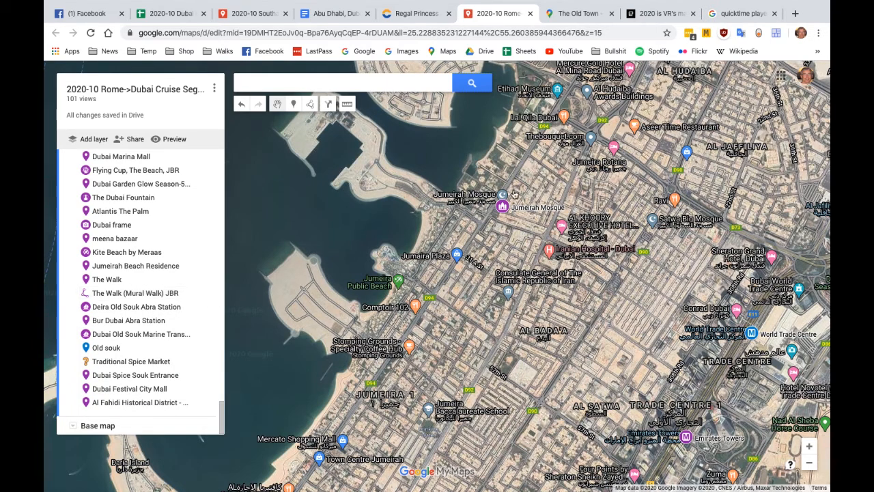
scroll(528, 180, down, 2)
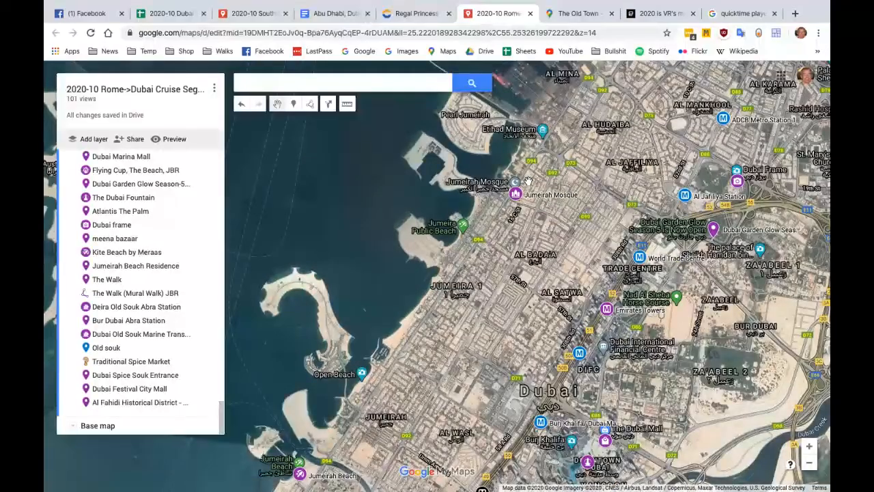